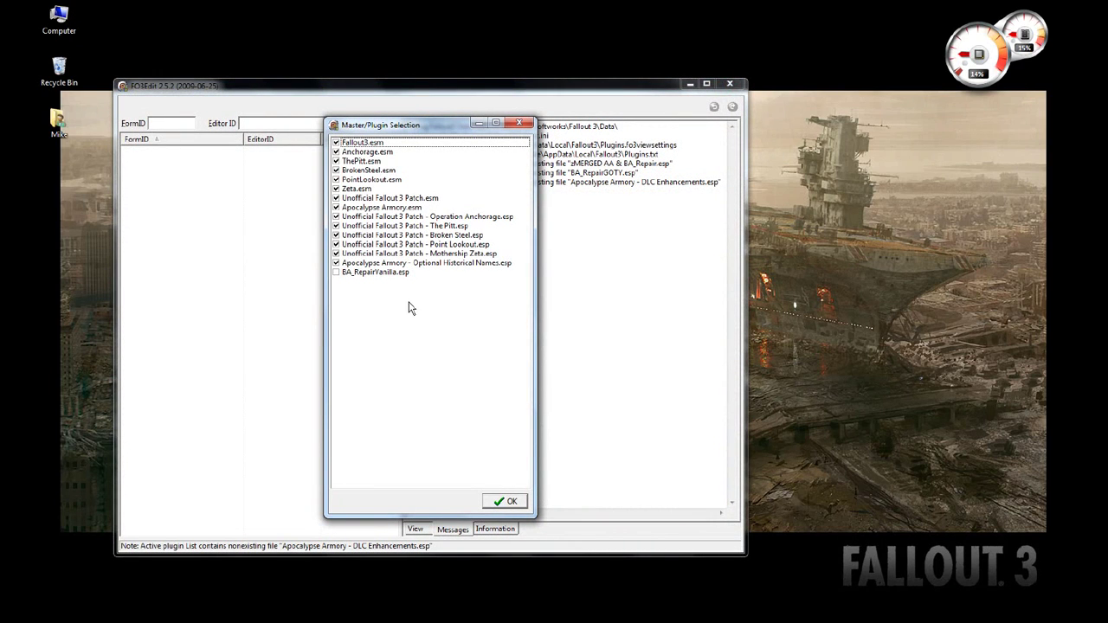
Load only Apocalypse Armory.esm and BA_RepairVanilla.esp from the plugin selection, and maximize the main window
right_click(409, 303)
left_click(452, 325)
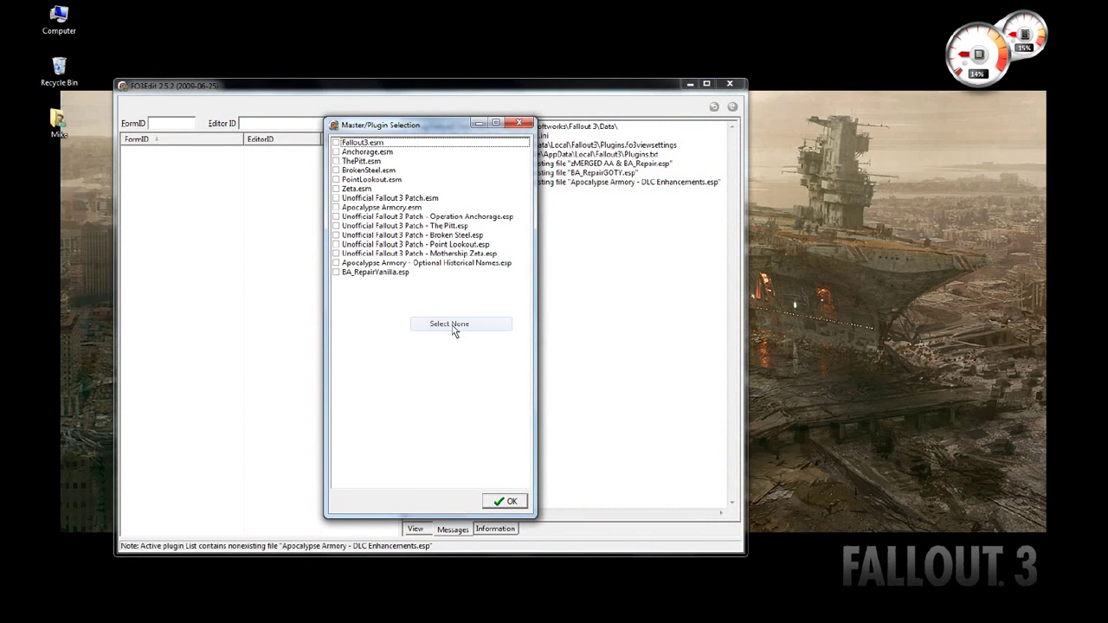
left_click(337, 272)
left_click(337, 208)
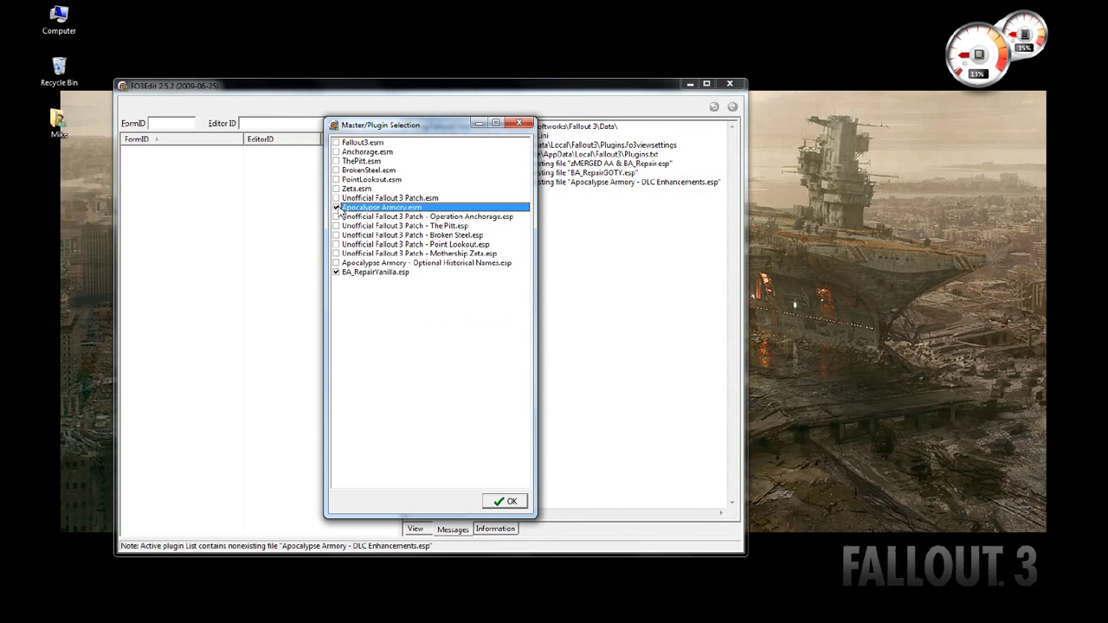
left_click(507, 502)
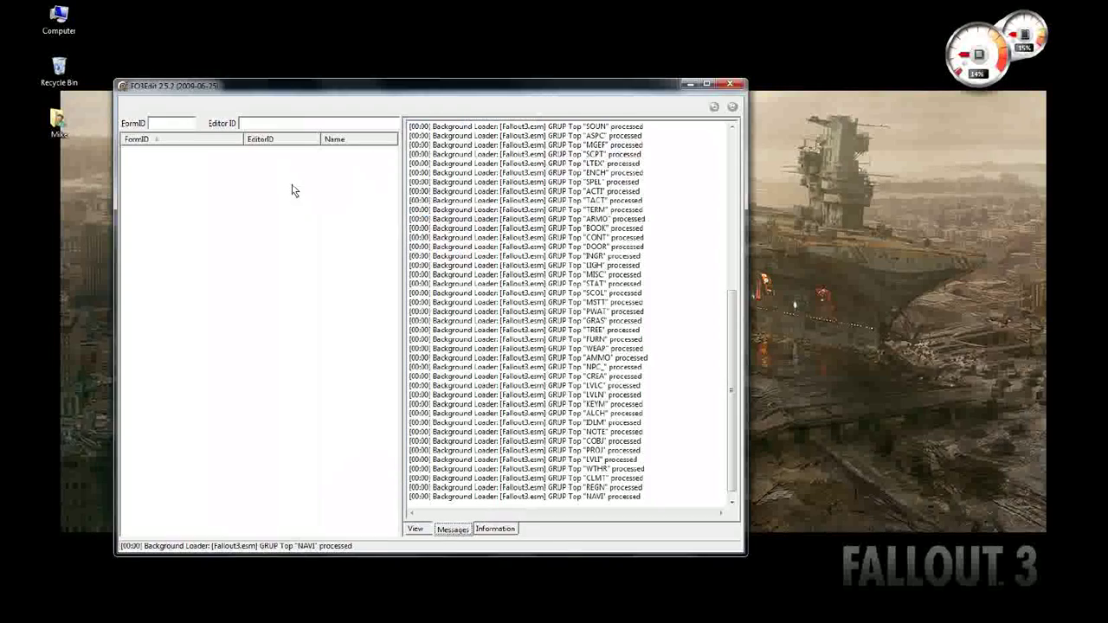
left_click(708, 85)
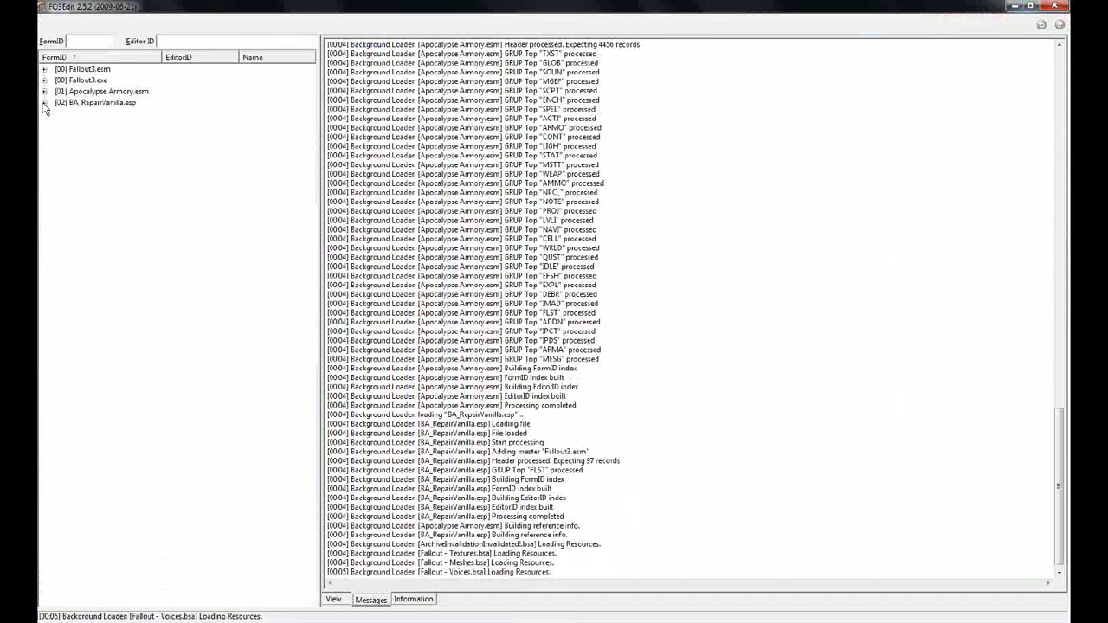
Examine the conflicting RepairLaserRifle record in the FormID List of Apocalypse Armory.esm, and collapse the plugin's tree
left_click(44, 102)
left_click(81, 125)
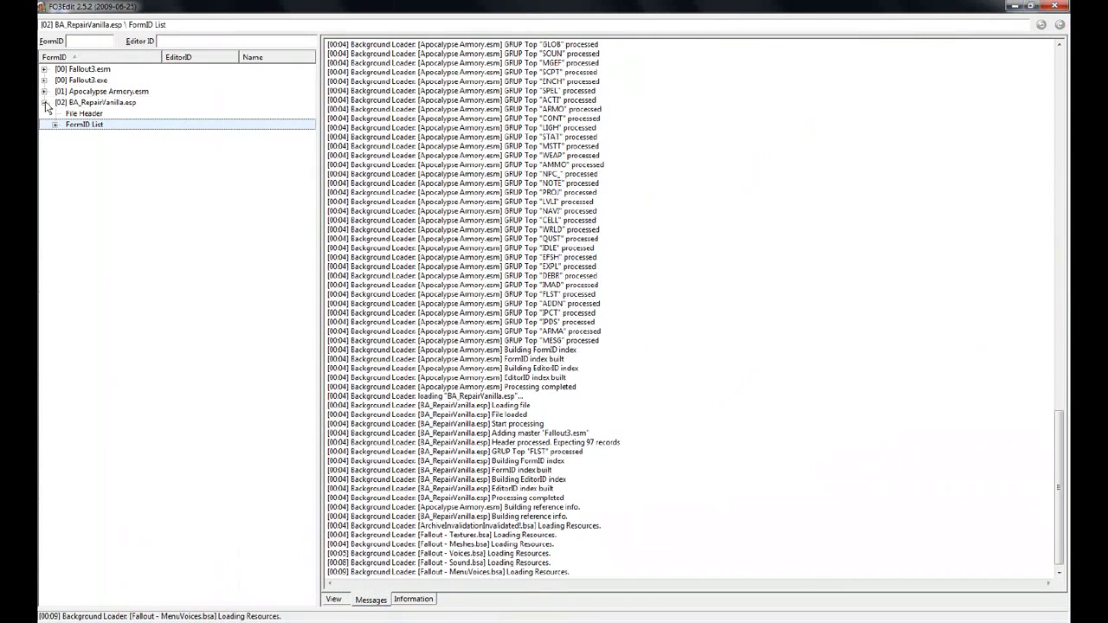
left_click(44, 103)
left_click(45, 90)
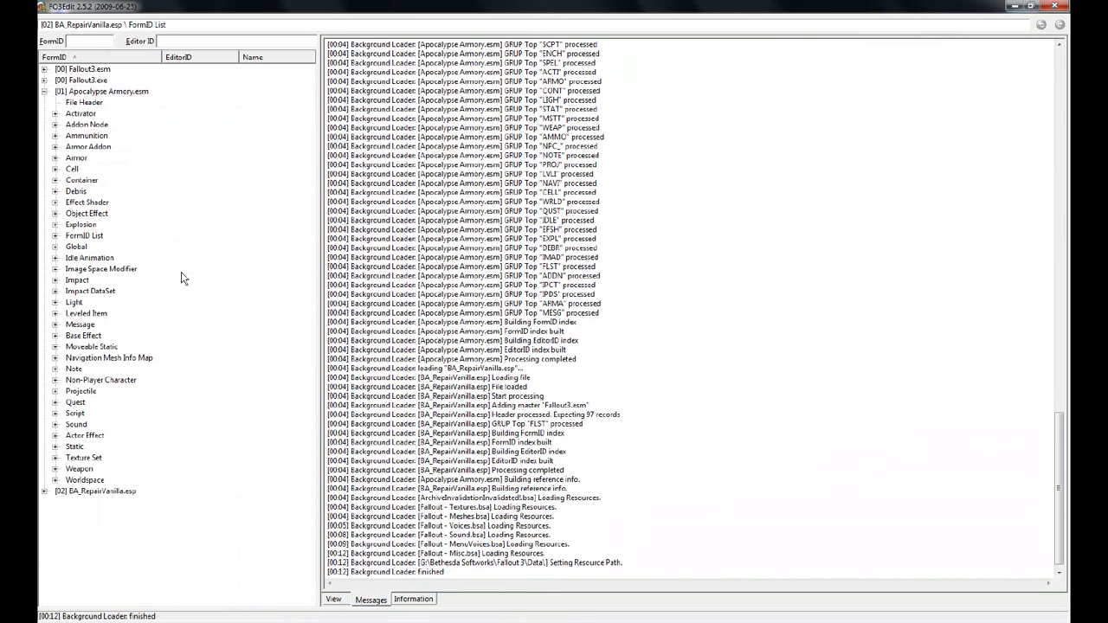
left_click(56, 237)
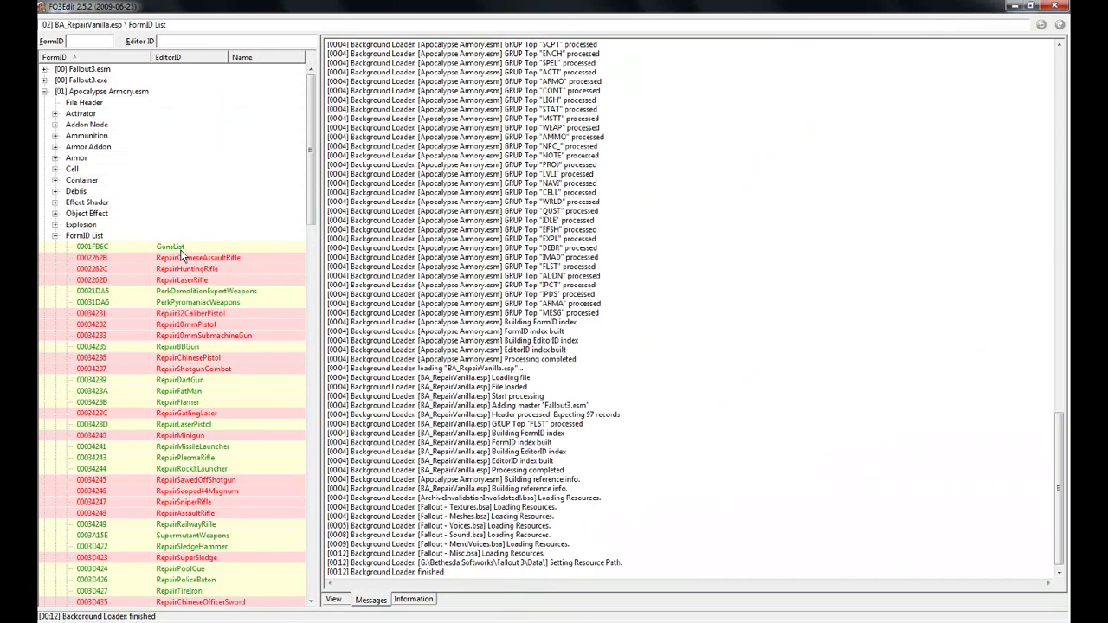
left_click(186, 281)
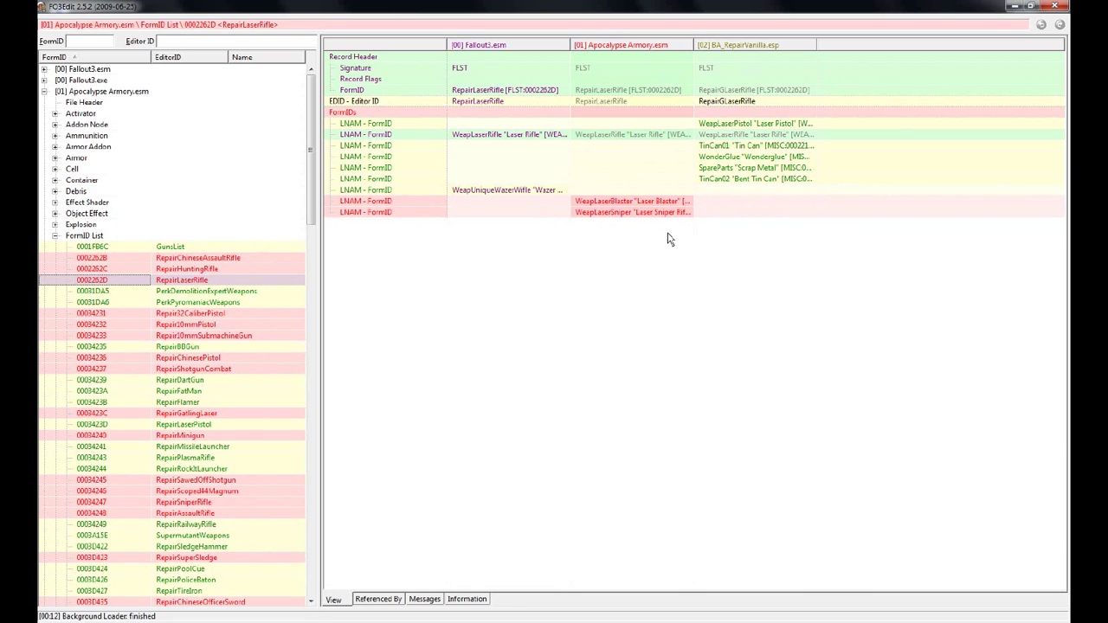
left_click(55, 236)
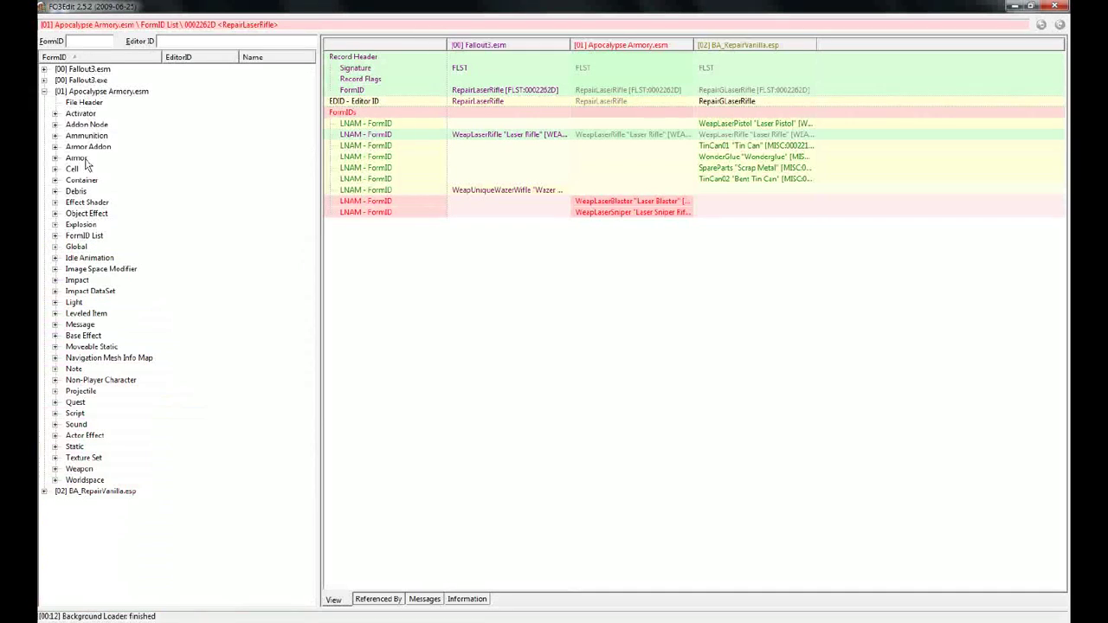
left_click(44, 92)
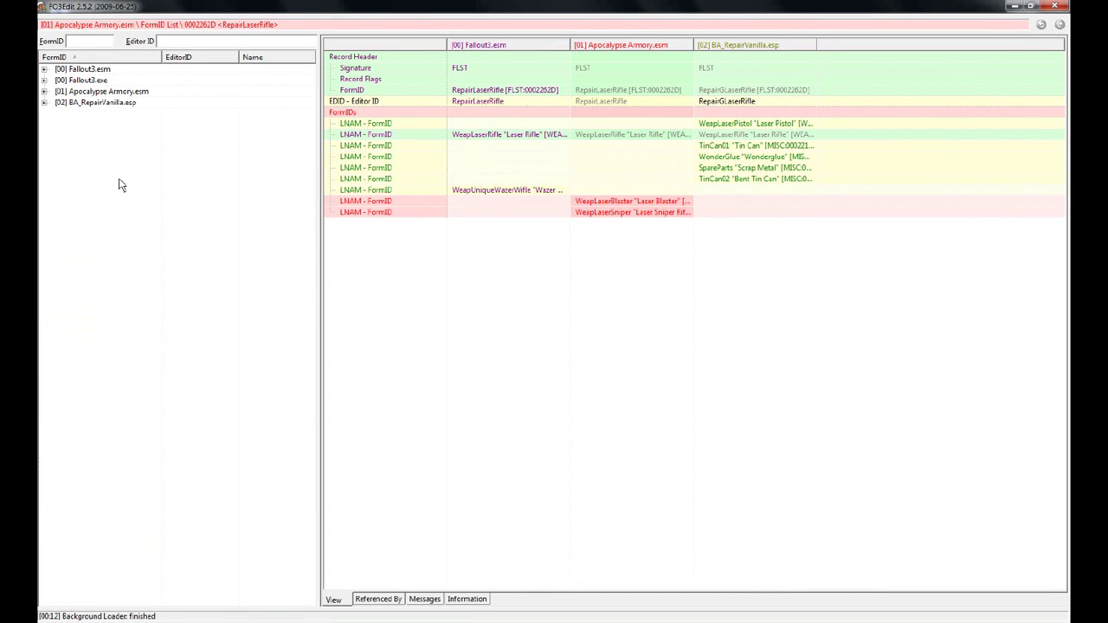
Create a merged patch from the loaded plugins with the file name "MERGED PATCH - Apocalypse Armory & BA_Repair"
right_click(132, 152)
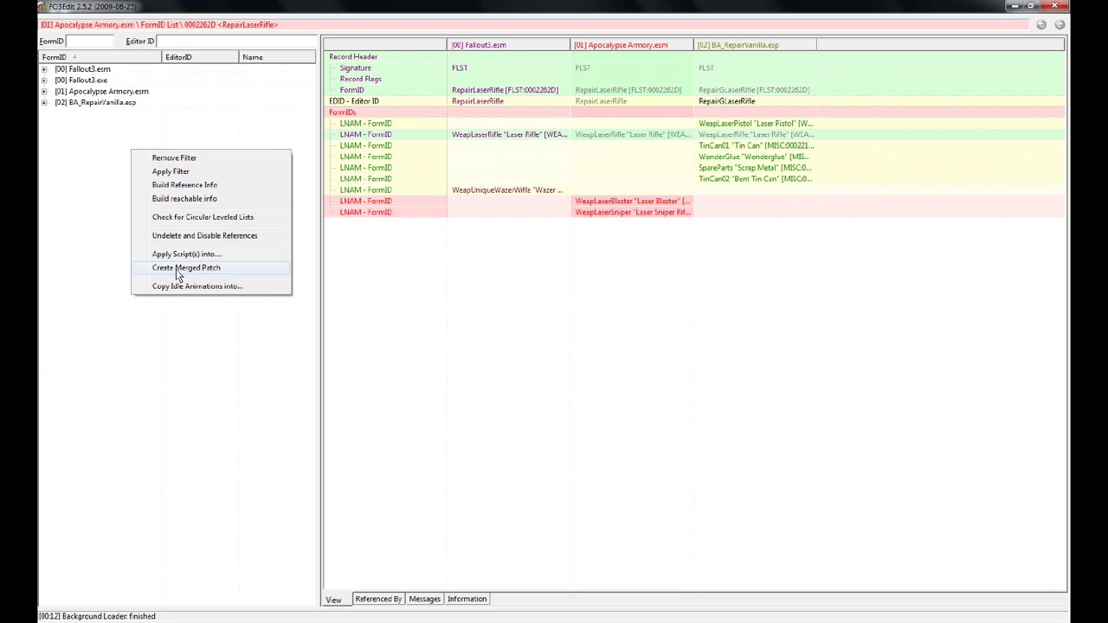
right_click(88, 159)
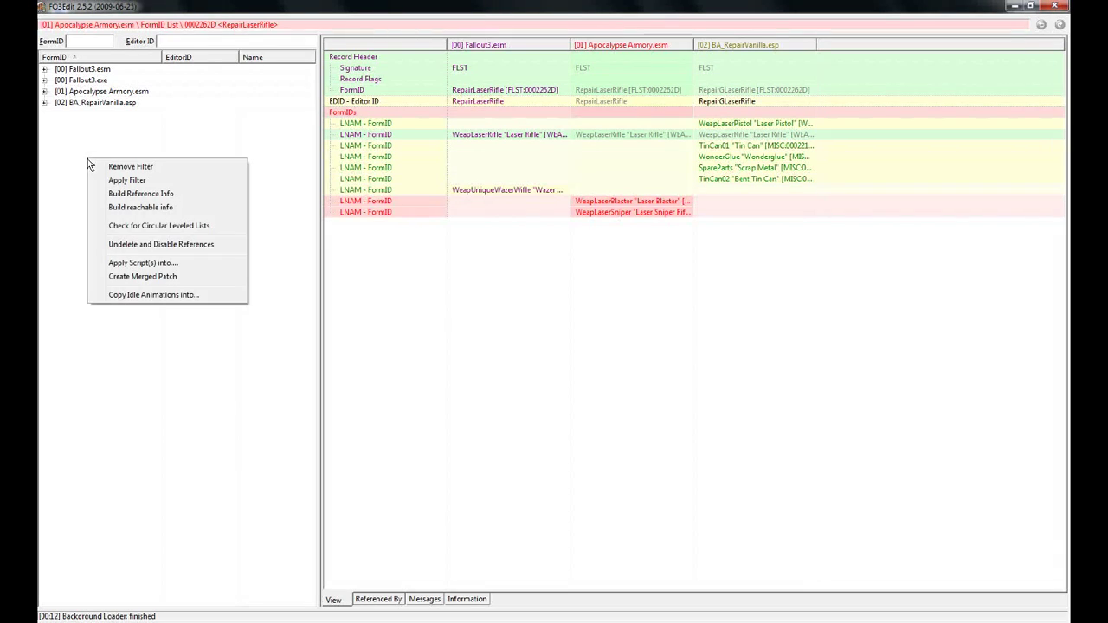
left_click(151, 277)
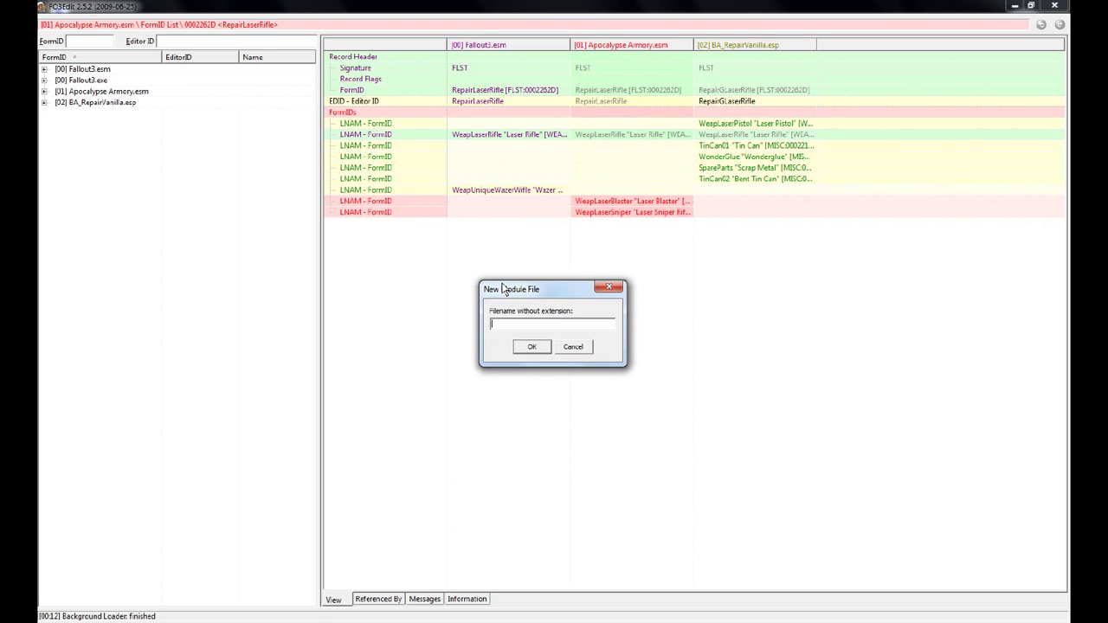
type("PATCH - Apocalypse Armory & BA_Repair")
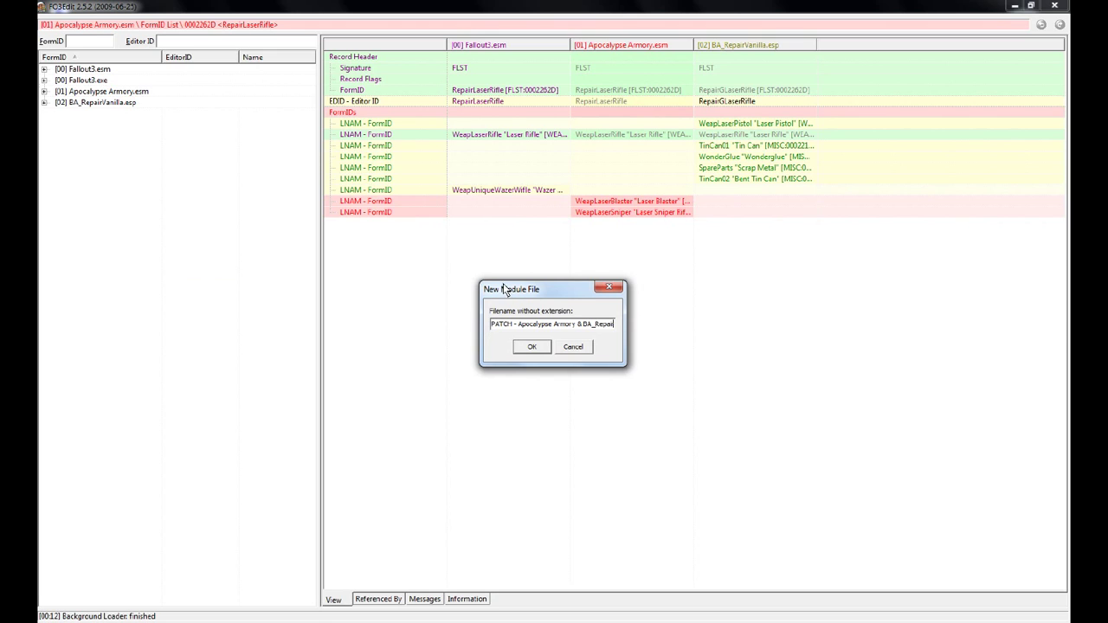
left_click(533, 347)
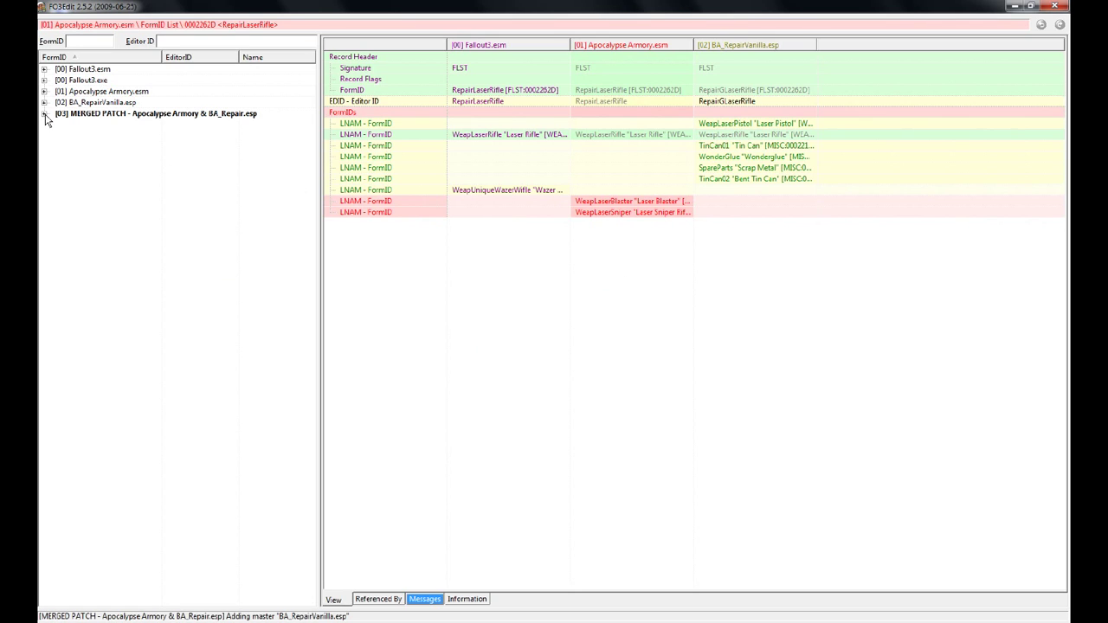
Inspect the RepairGLaserRifle record in the merged patch's FormID List
left_click(44, 114)
left_click(54, 137)
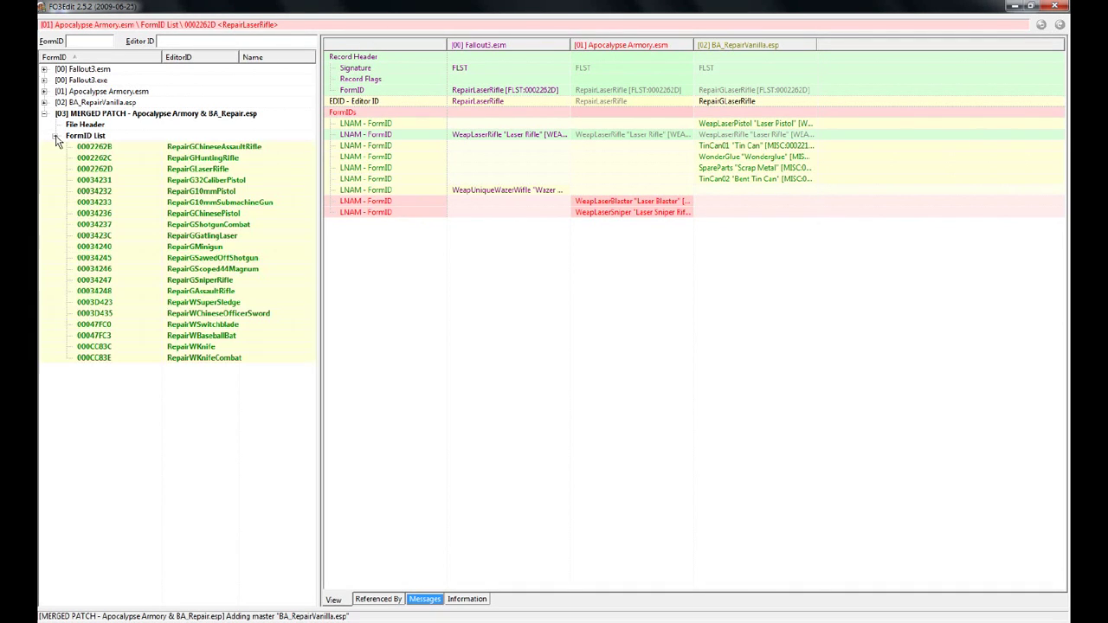
left_click(204, 169)
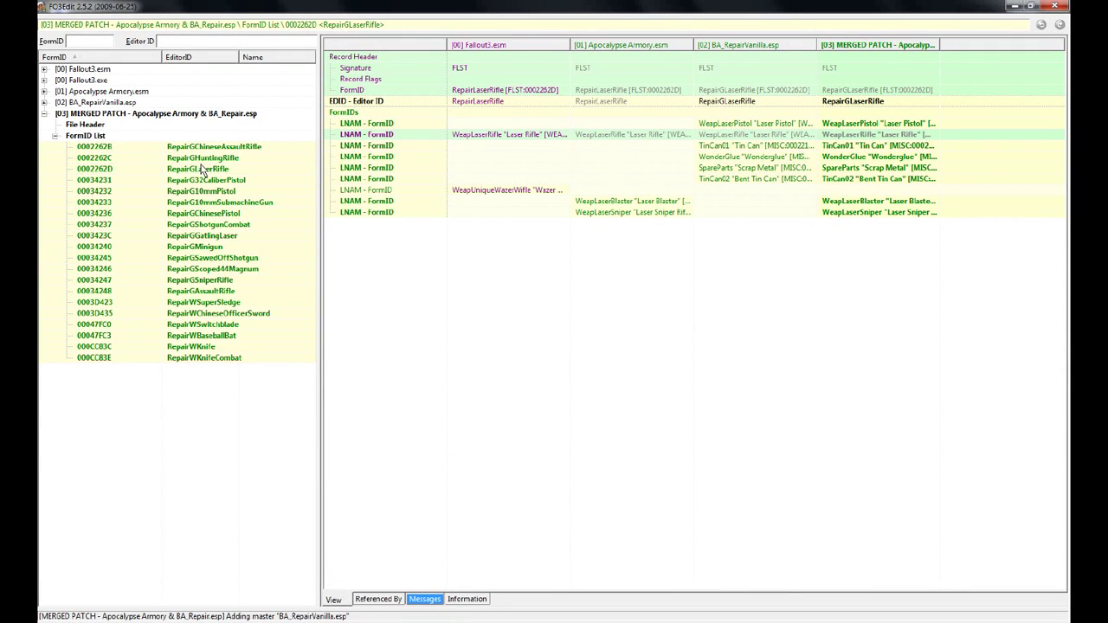
Expand the FormID List of Apocalypse Armory.esm and sort its records by EditorID
left_click(44, 92)
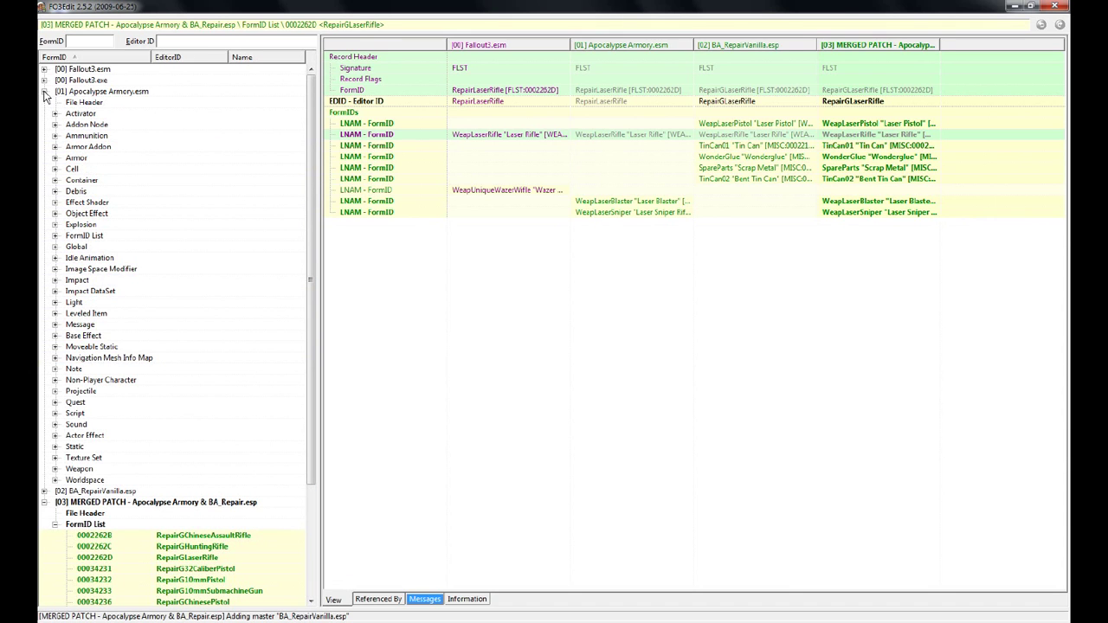
left_click(56, 237)
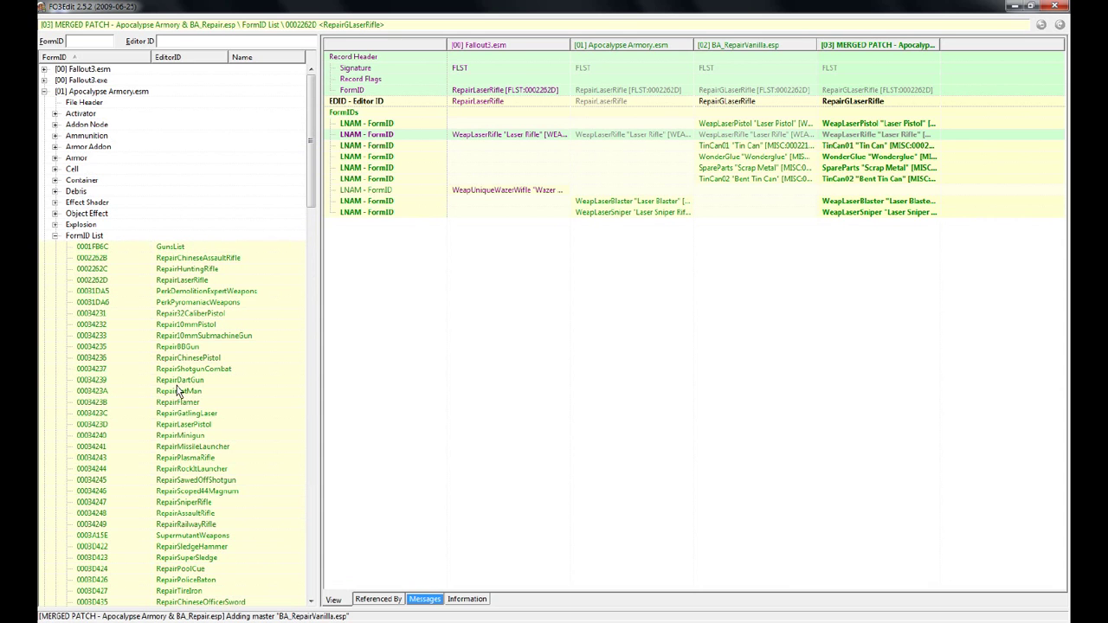
scroll(175, 272, "down", 1)
scroll(174, 273, "down", 10)
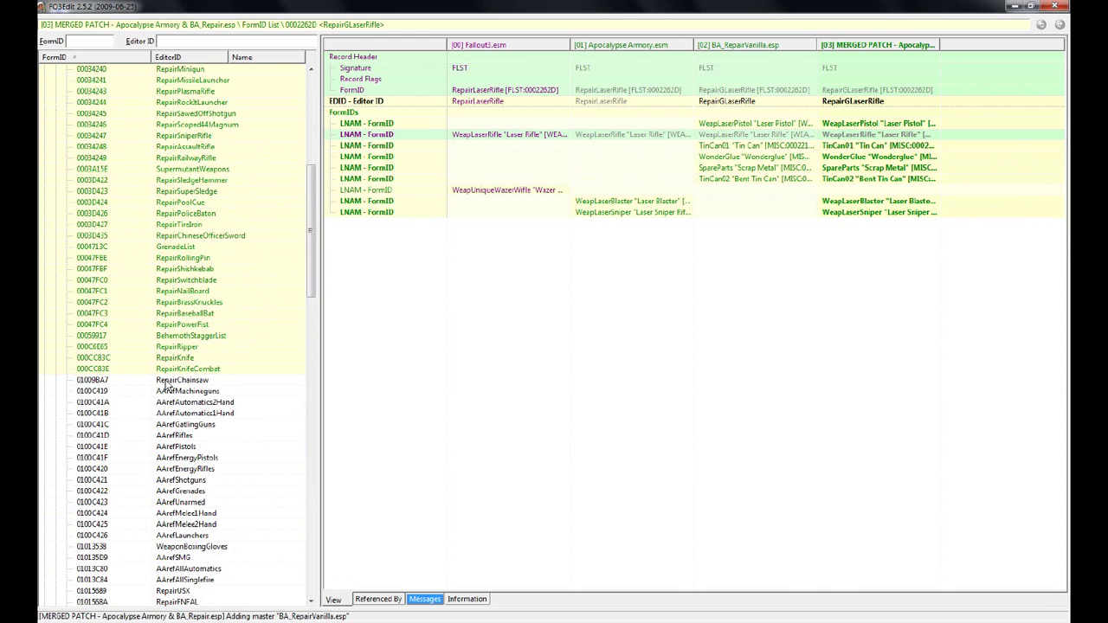
scroll(185, 384, "up", 7)
scroll(183, 216, "up", 4)
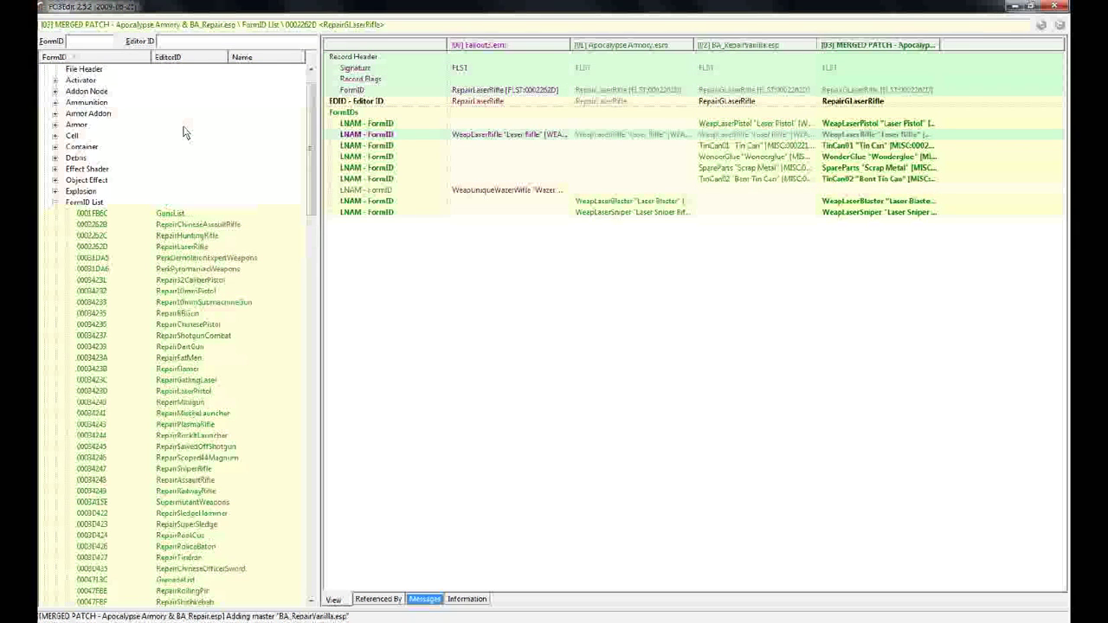
left_click(189, 60)
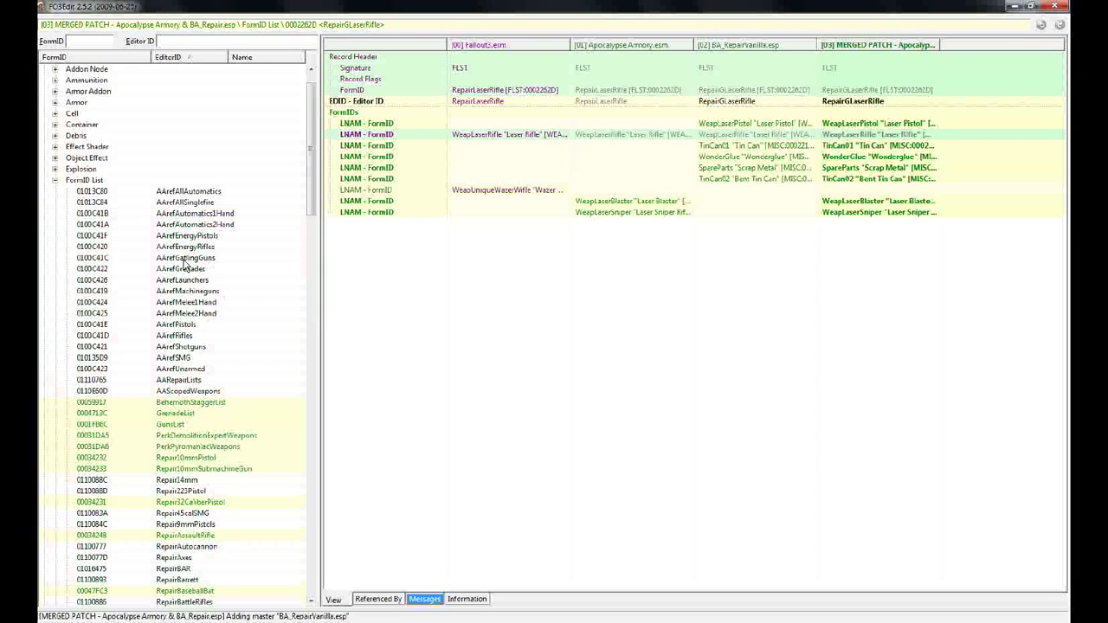
Compare the Repair10mmPistol, Repair10mmSubmachineGun and Repair14mm records of Apocalypse Armory.esm across the plugins
scroll(185, 269, "down", 8)
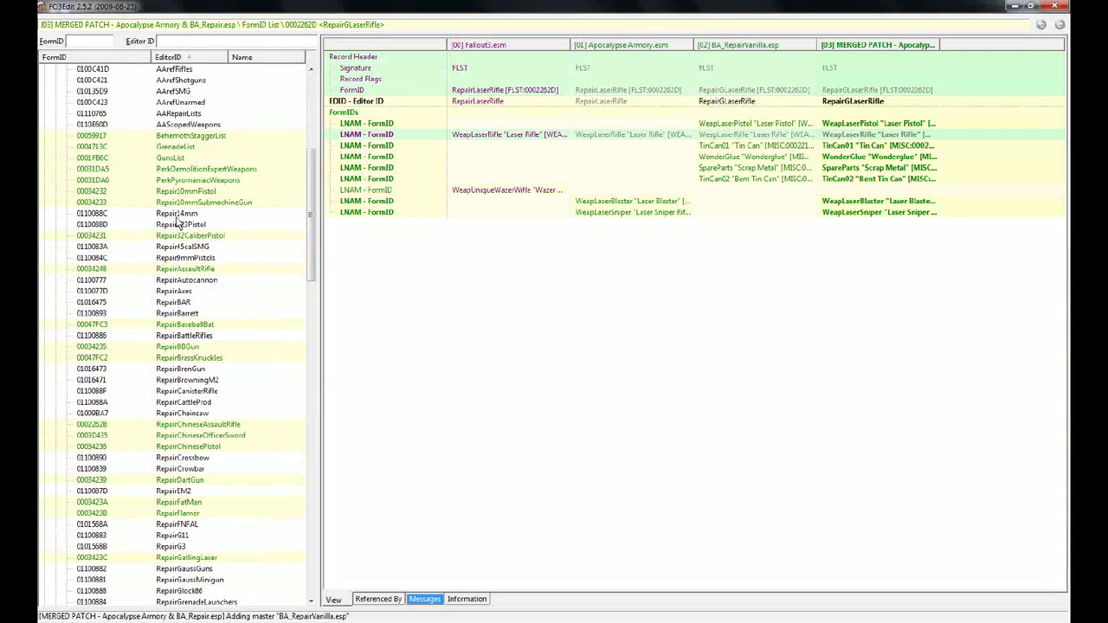
left_click(184, 191)
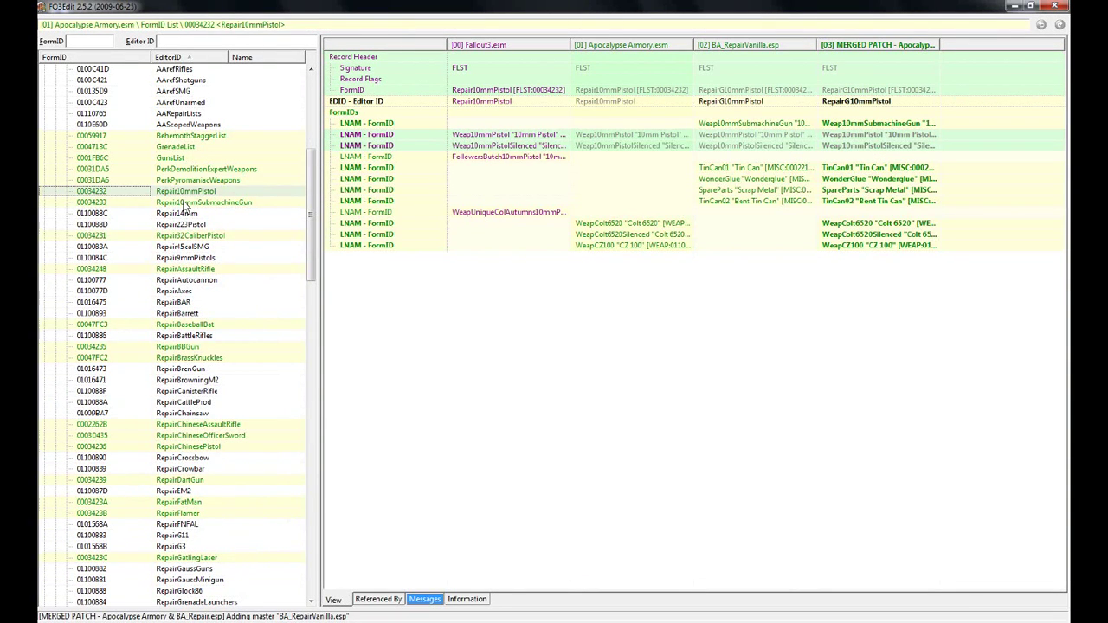
left_click(187, 202)
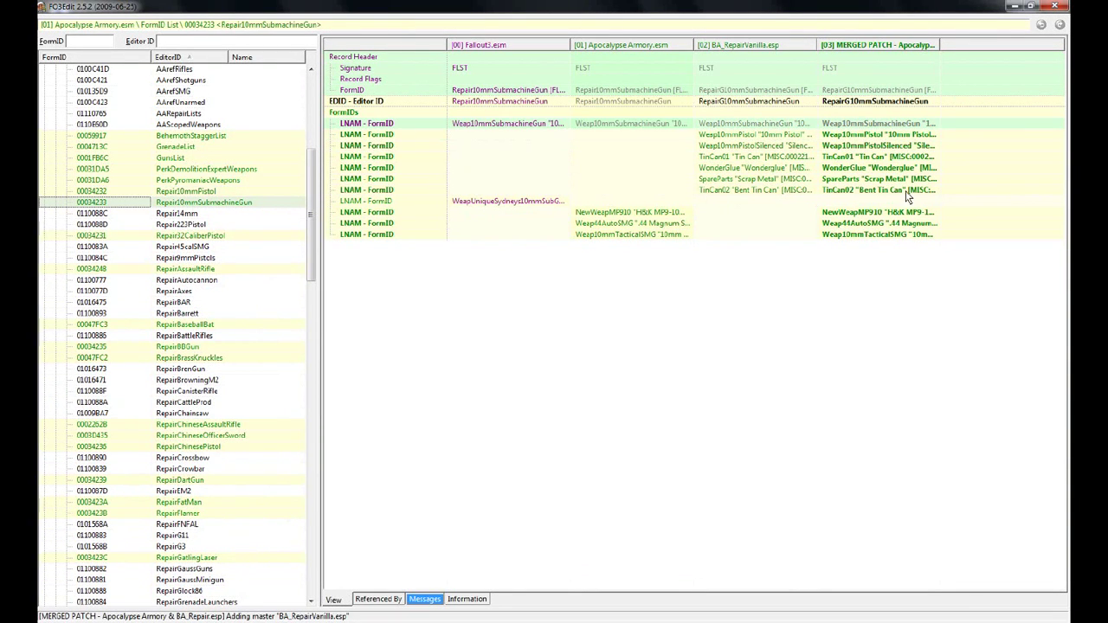
left_click(182, 214)
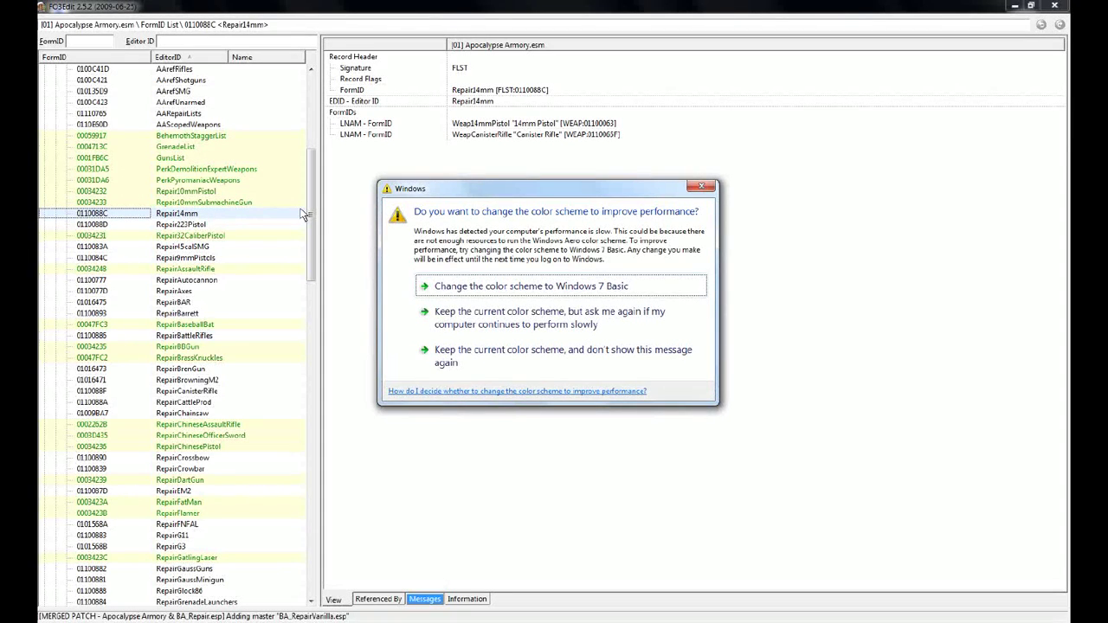
key("Return")
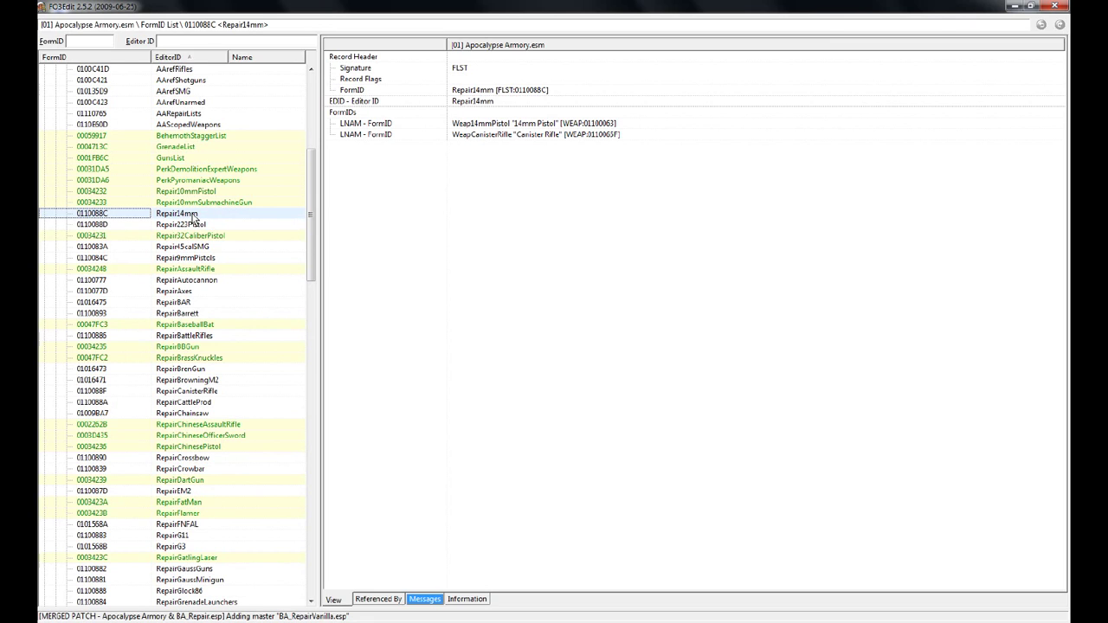
Copy the Repair14mm record as an override into the MERGED PATCH - Apocalypse Armory & BA_Repair file
right_click(193, 218)
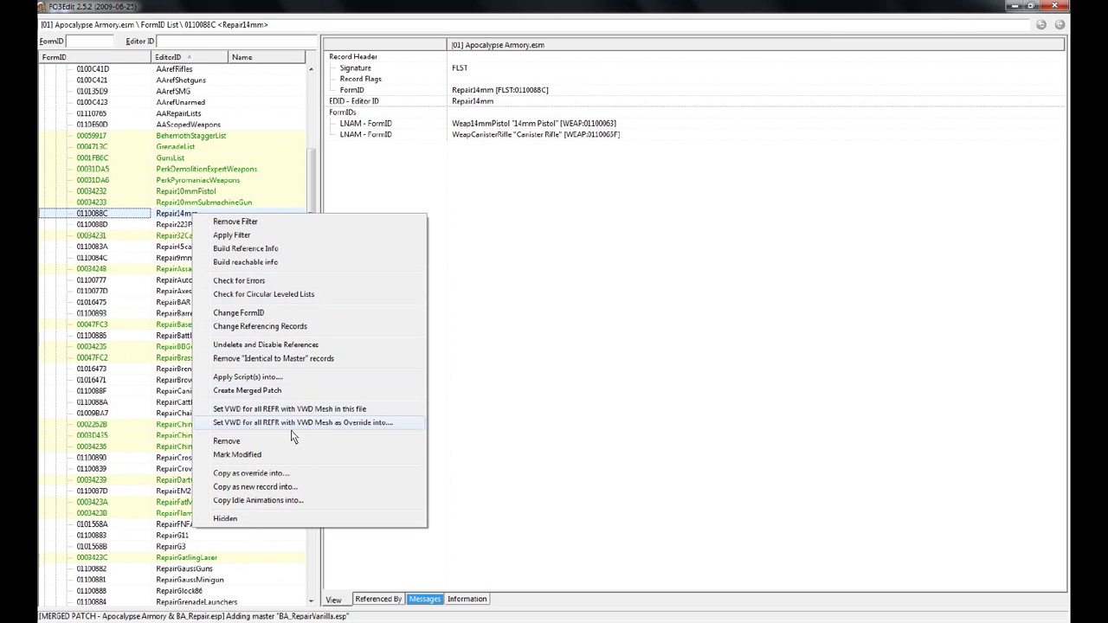
left_click(255, 473)
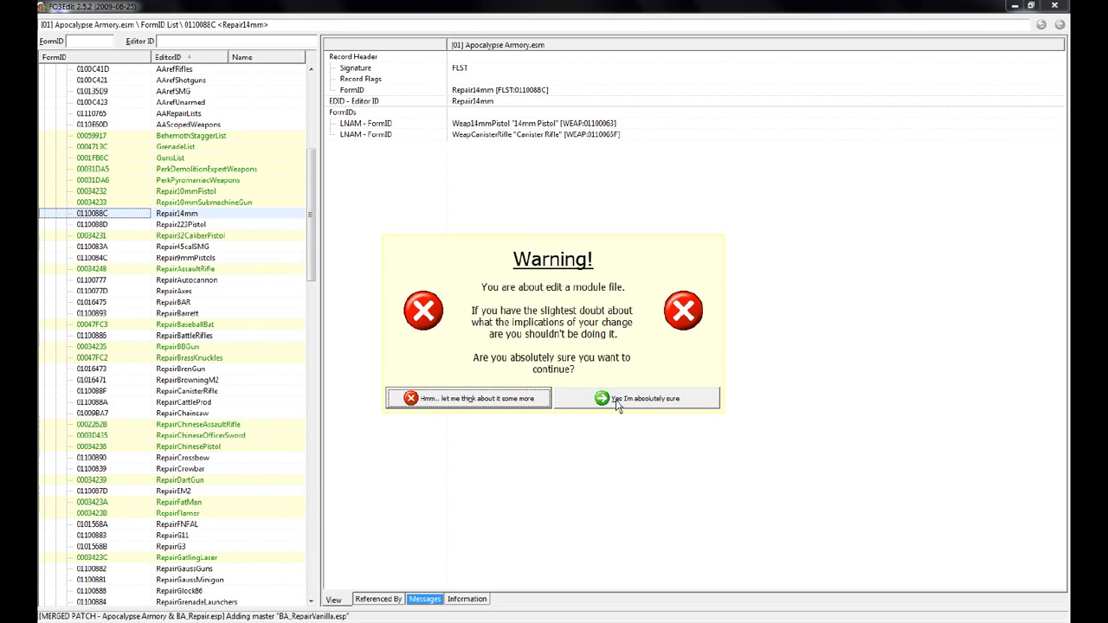
left_click(629, 399)
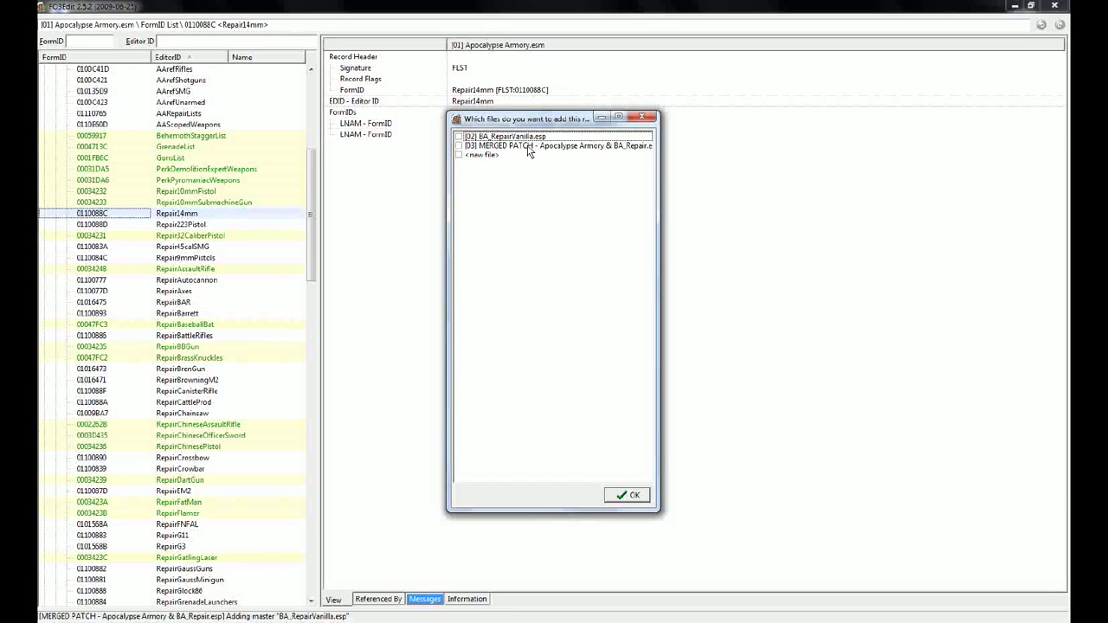
left_click(460, 146)
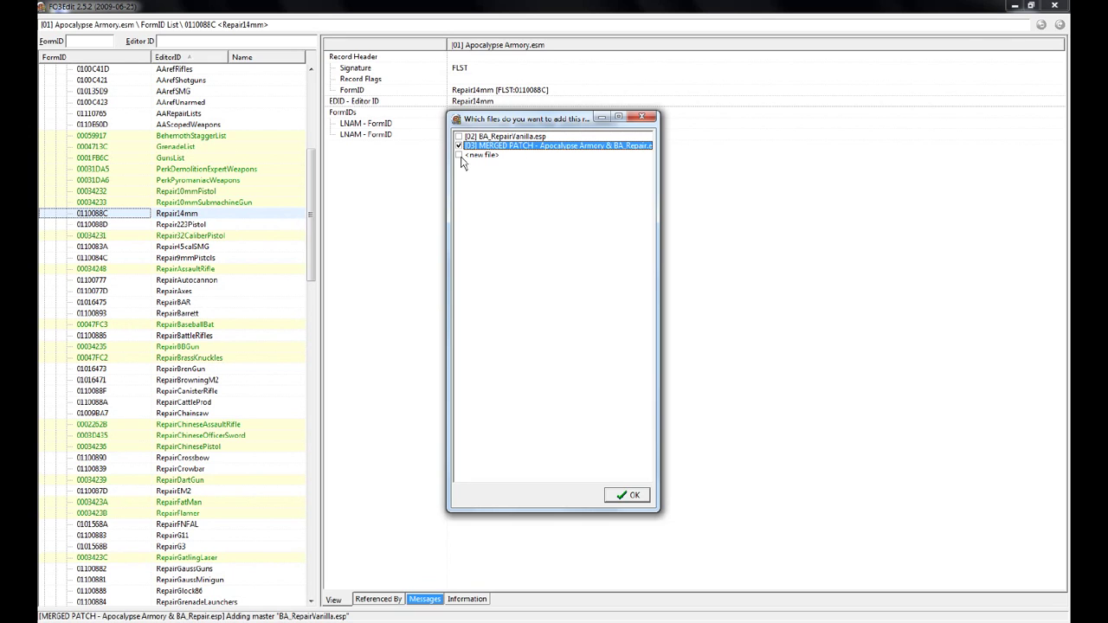
left_click(459, 146)
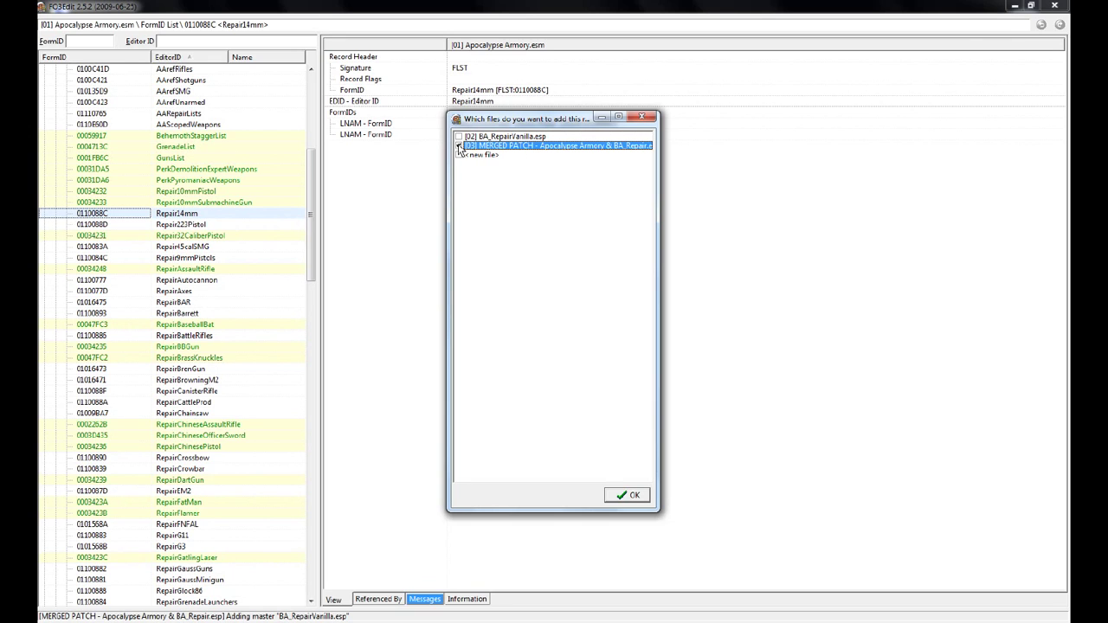
double_click(522, 147)
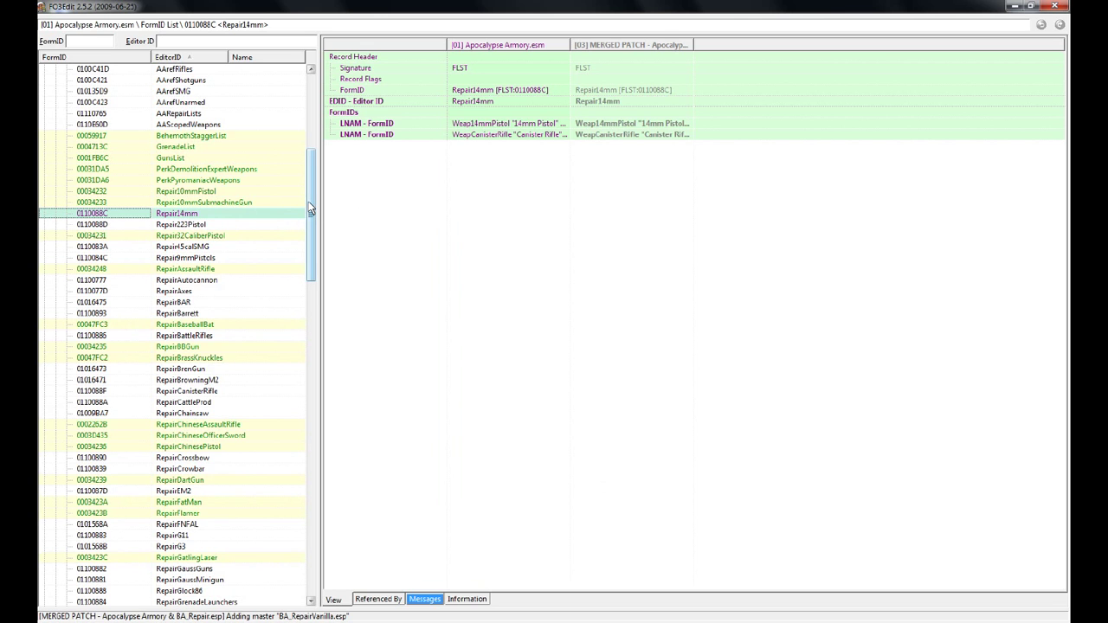
Collapse the Apocalypse Armory.esm tree to get back to the merged patch's FormID List
left_click_drag(309, 206, 314, 528)
left_click(184, 213)
key("Left")
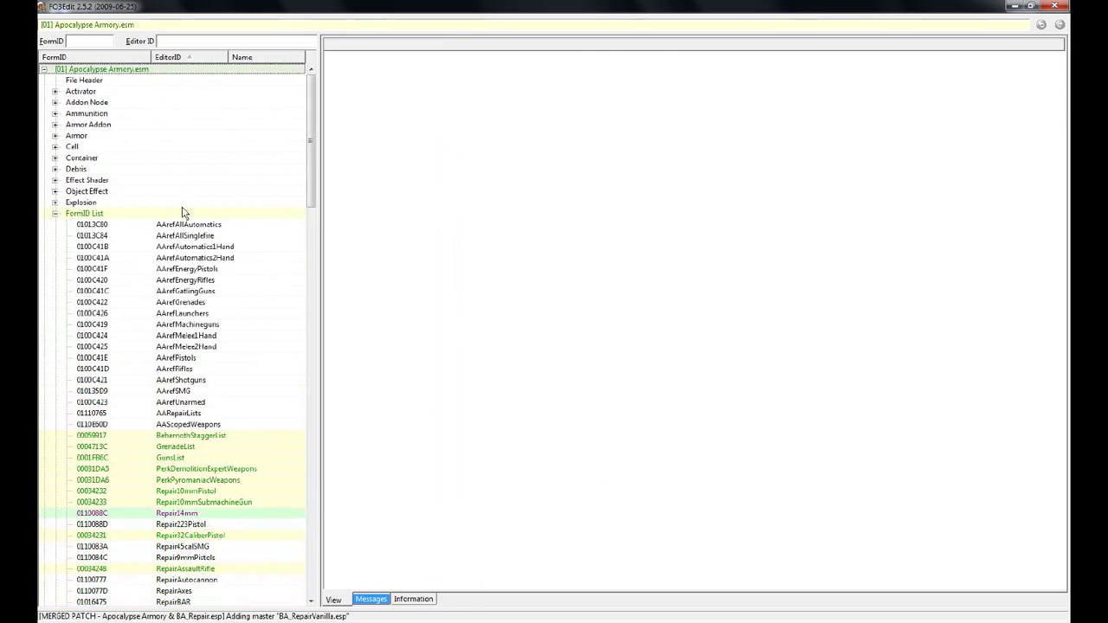
key("Left")
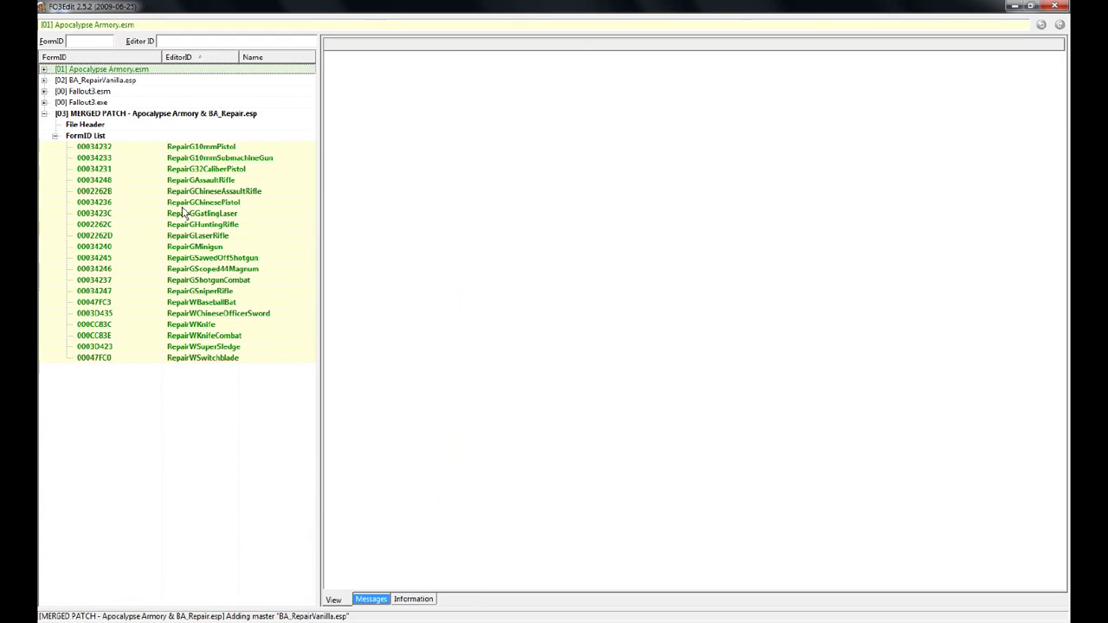
Refresh the merged patch's FormID List and compare its Repair14mm and RepairG10mmPistol records side by side
left_click(55, 137)
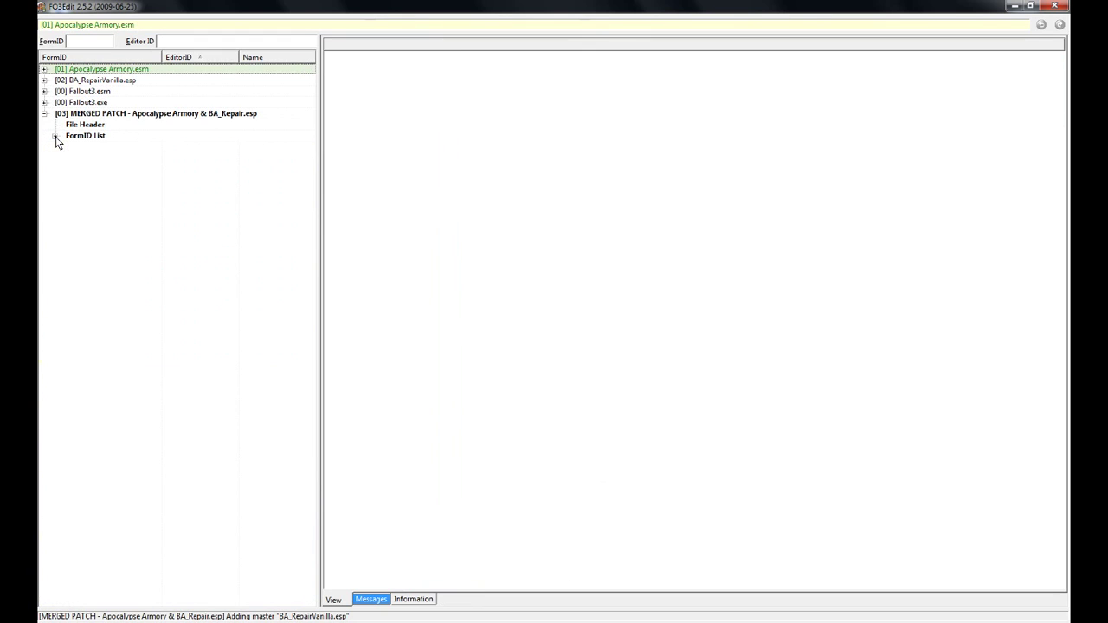
left_click(56, 138)
left_click(187, 148)
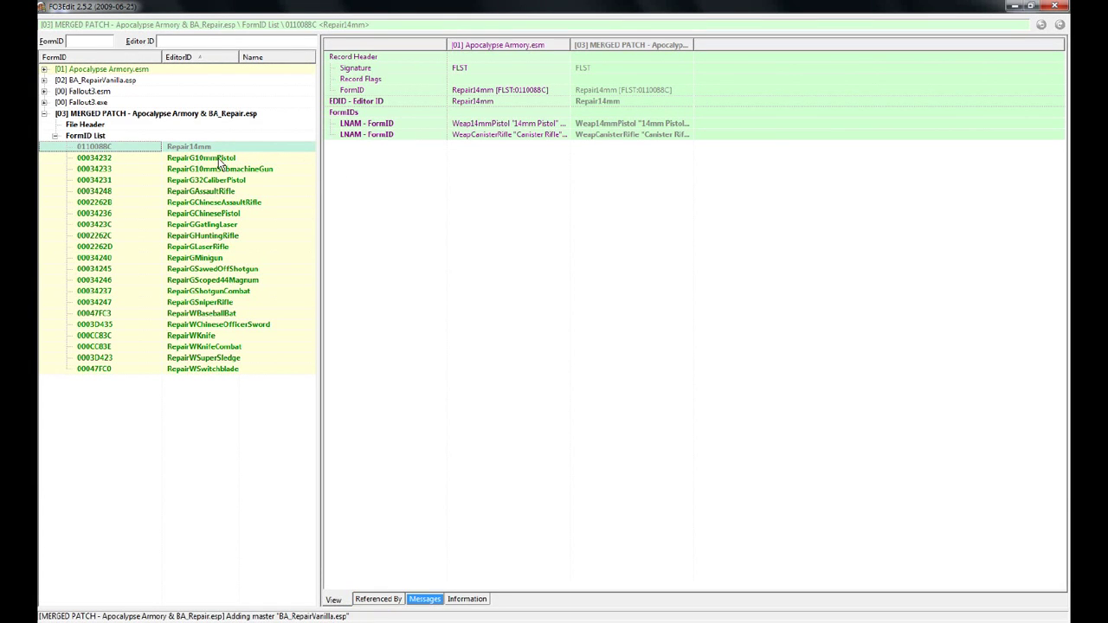
left_click(213, 160)
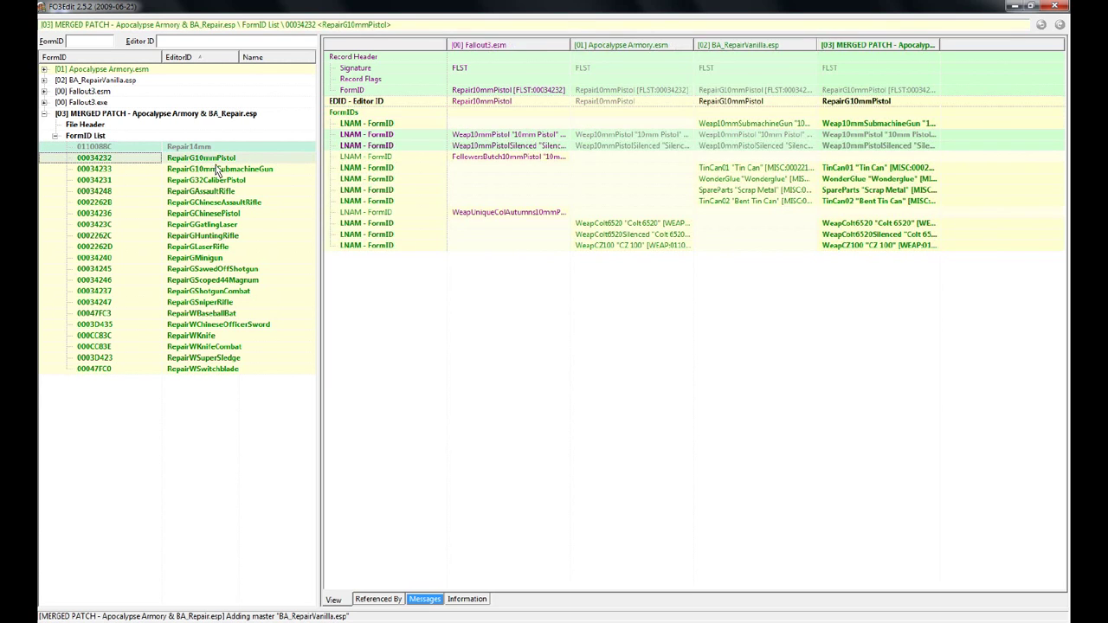
right_click(218, 161)
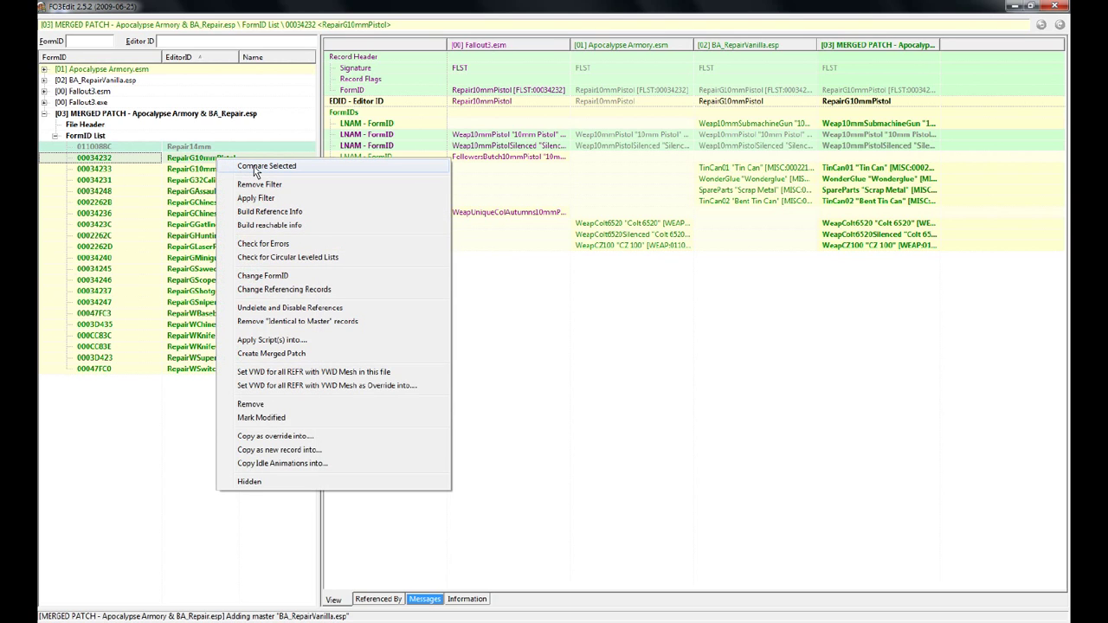
left_click(253, 166)
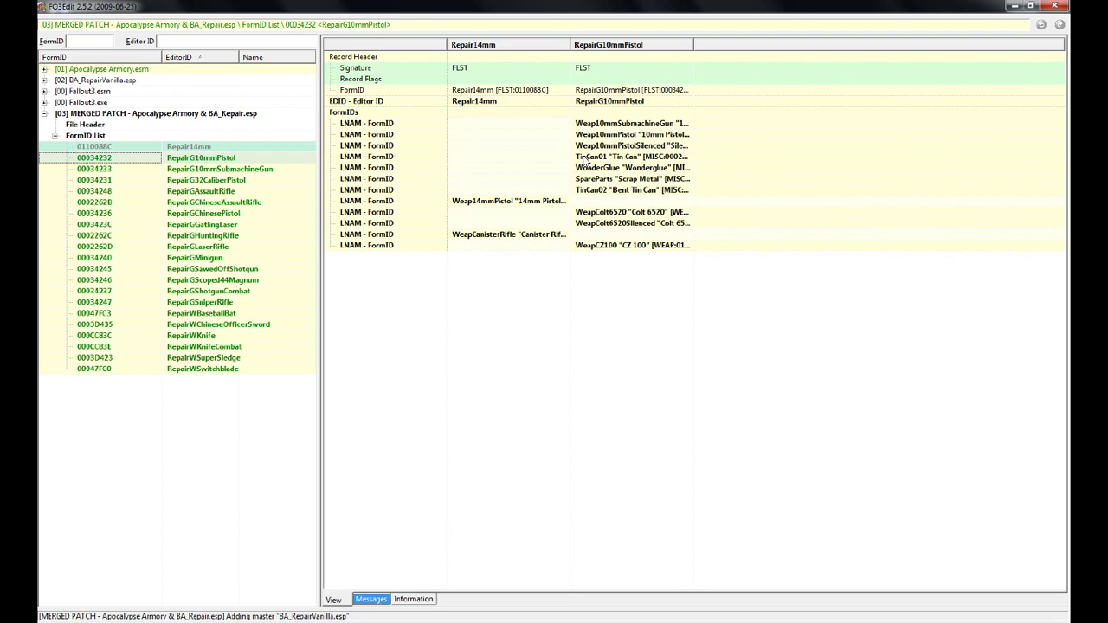
Copy the TinCan01, WonderGlue, SpareParts and TinCan02 entries from RepairG10mmPistol into Repair14mm and review the resulting record
left_click_drag(585, 162, 519, 161)
left_click_drag(588, 171, 554, 194)
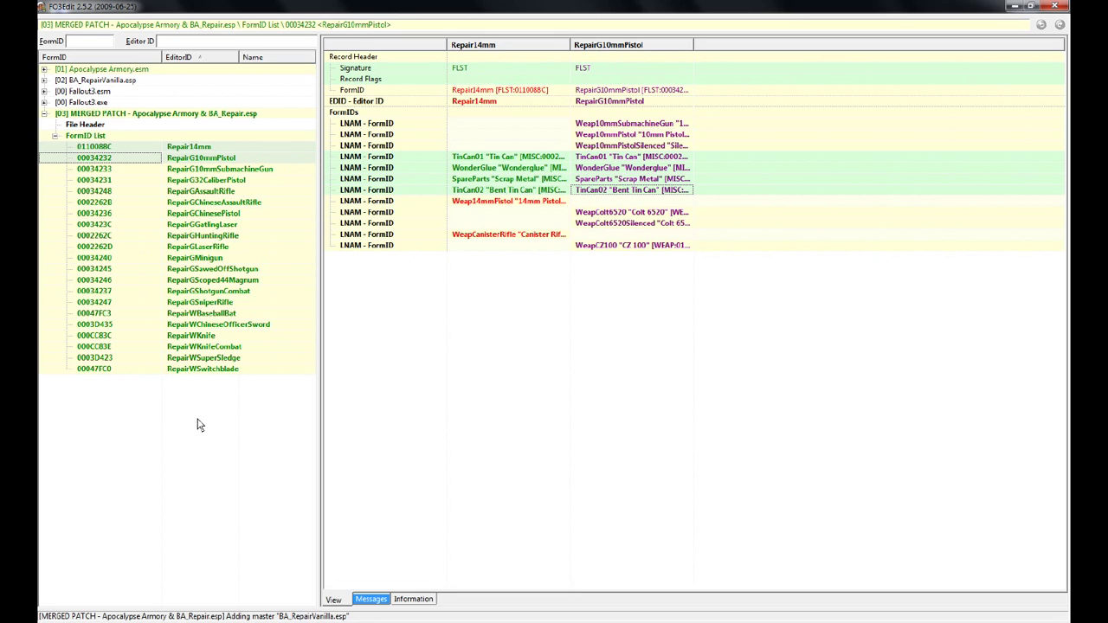
left_click(164, 420)
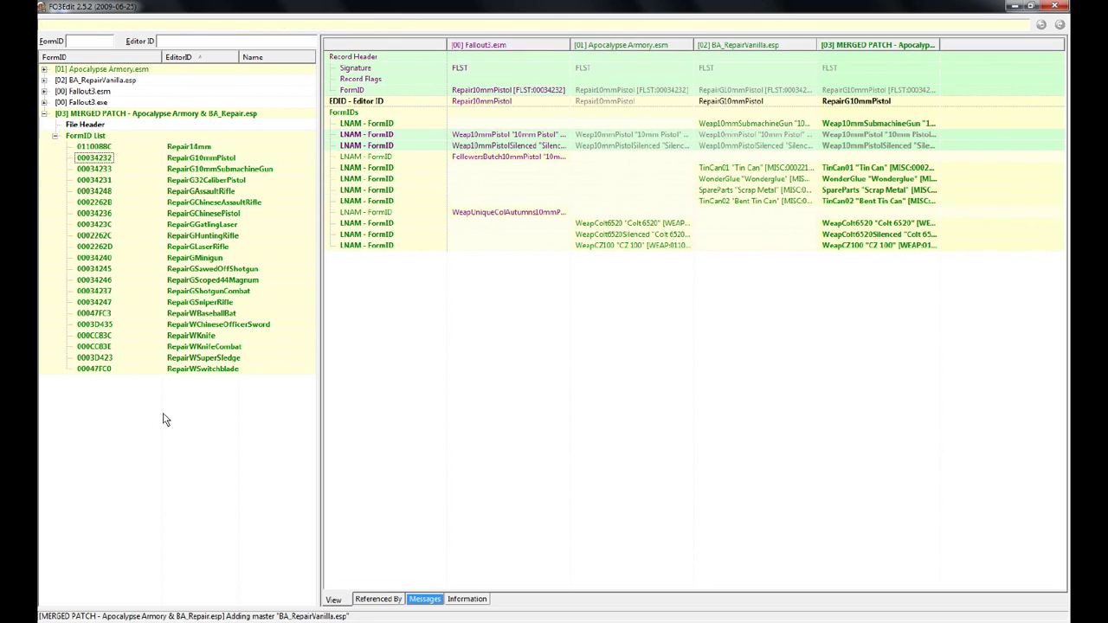
left_click(200, 149)
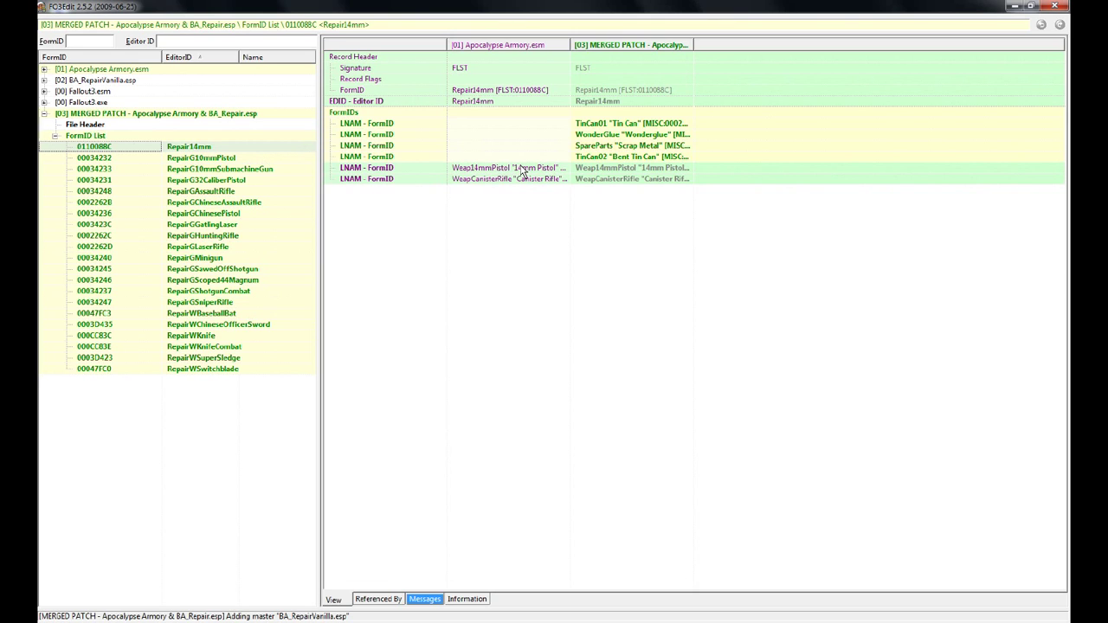
Expand the FormID List of Apocalypse Armory.esm and locate the repair lists missing from the merged patch
left_click(44, 81)
left_click(44, 80)
left_click(44, 70)
left_click(55, 213)
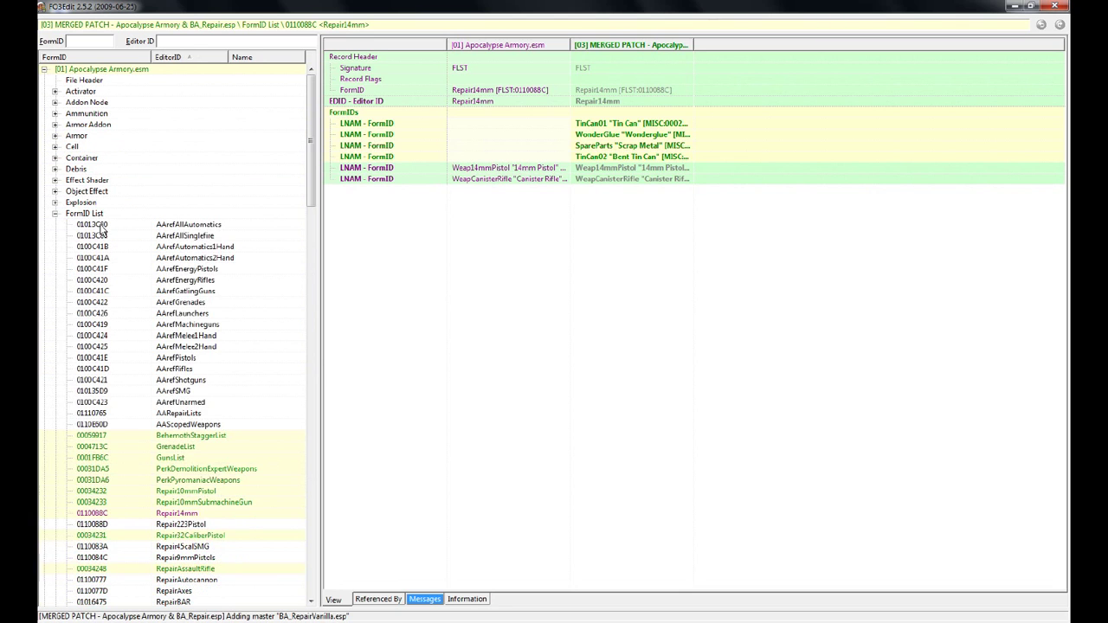
scroll(156, 267, "down", 6)
scroll(156, 266, "down", 3)
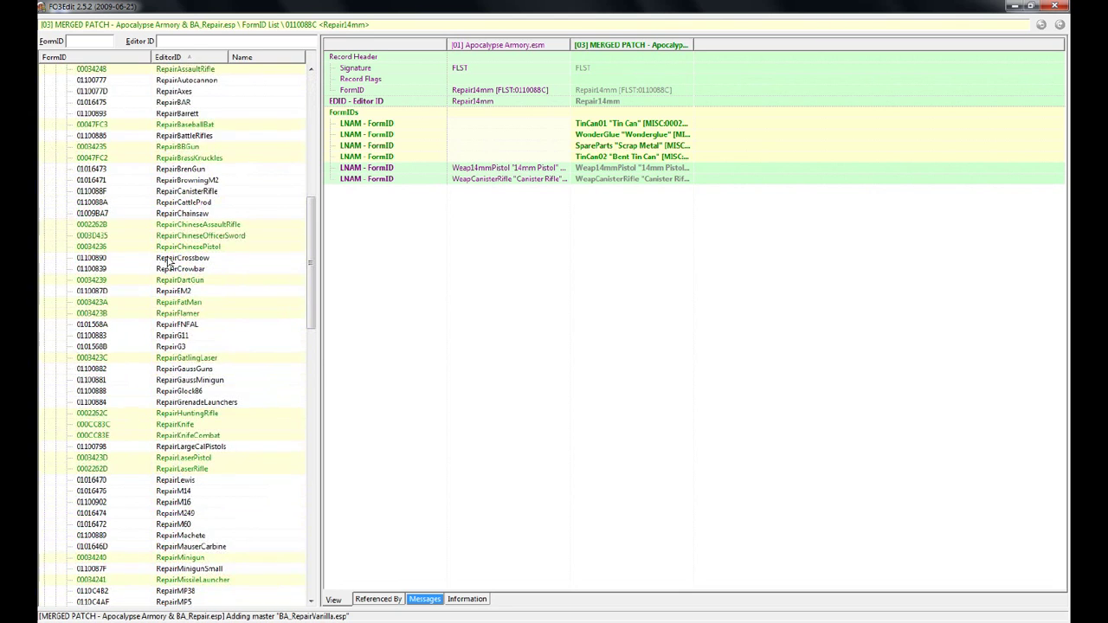
scroll(170, 262, "up", 1)
Copy all unhighlighted Apocalypse Armory repair lists, from Repair223Pistol through RepairWrench, as overrides into MERGED PATCH - Apocalypse Armory & BA_Repair
left_click(175, 225)
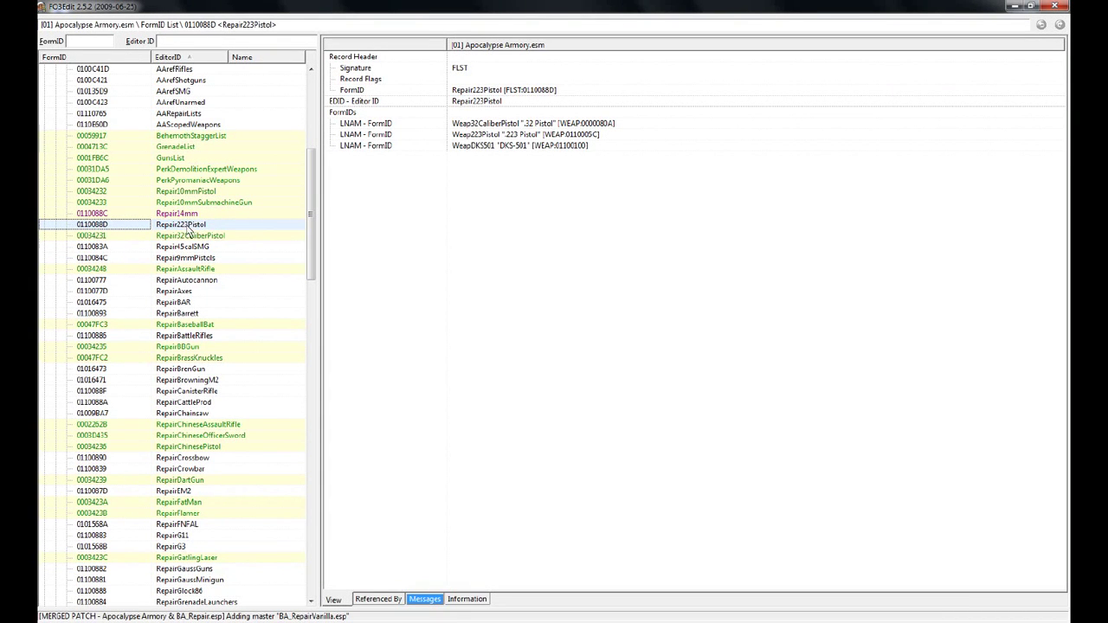
left_click(189, 248)
left_click(187, 257)
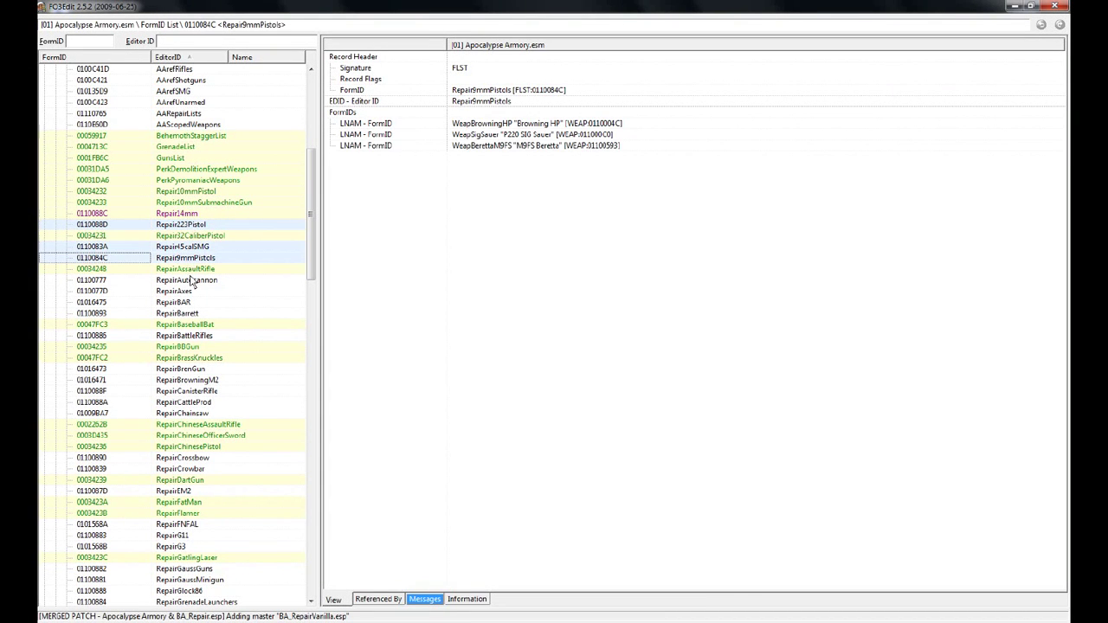
left_click(188, 280)
left_click(185, 315)
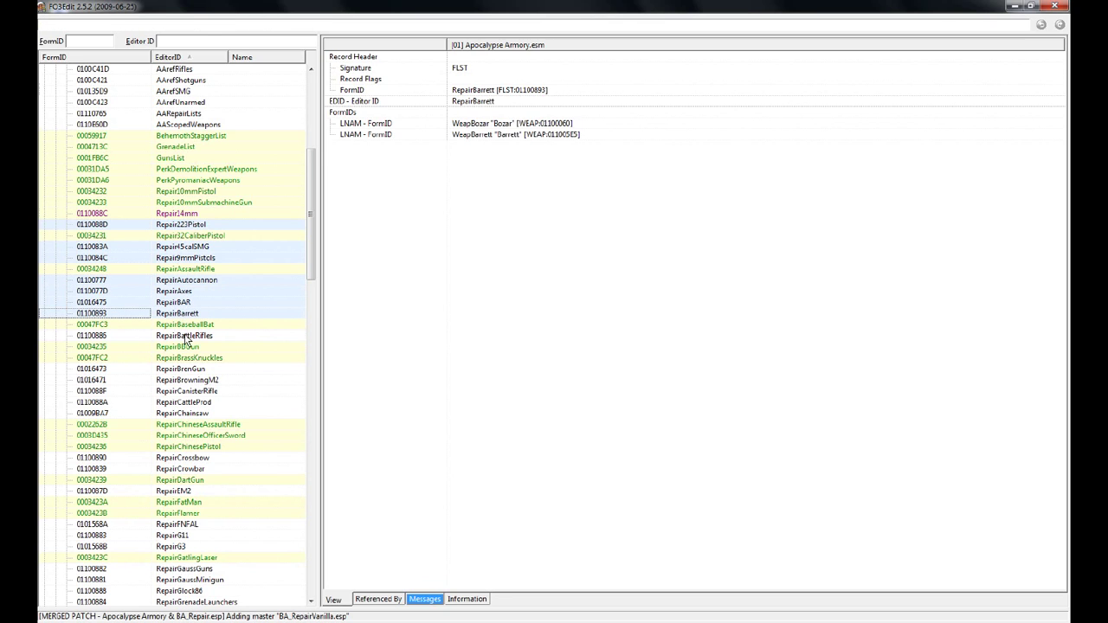
left_click(189, 335)
left_click(190, 370)
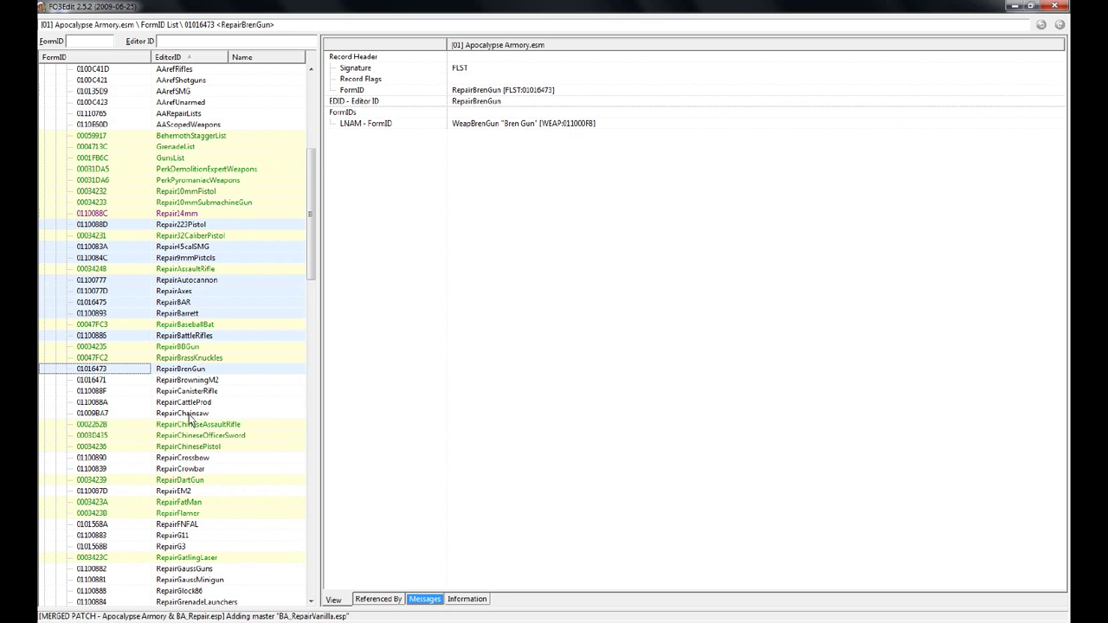
left_click(192, 415)
left_click(193, 469)
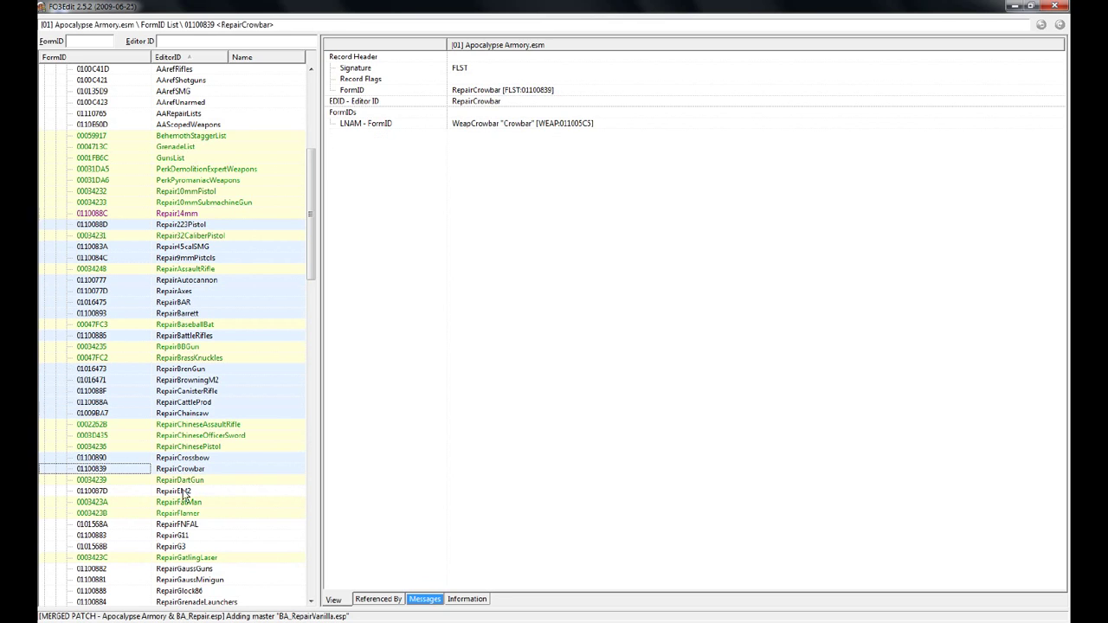
left_click(183, 492)
scroll(184, 492, "down", 20)
left_click(178, 490)
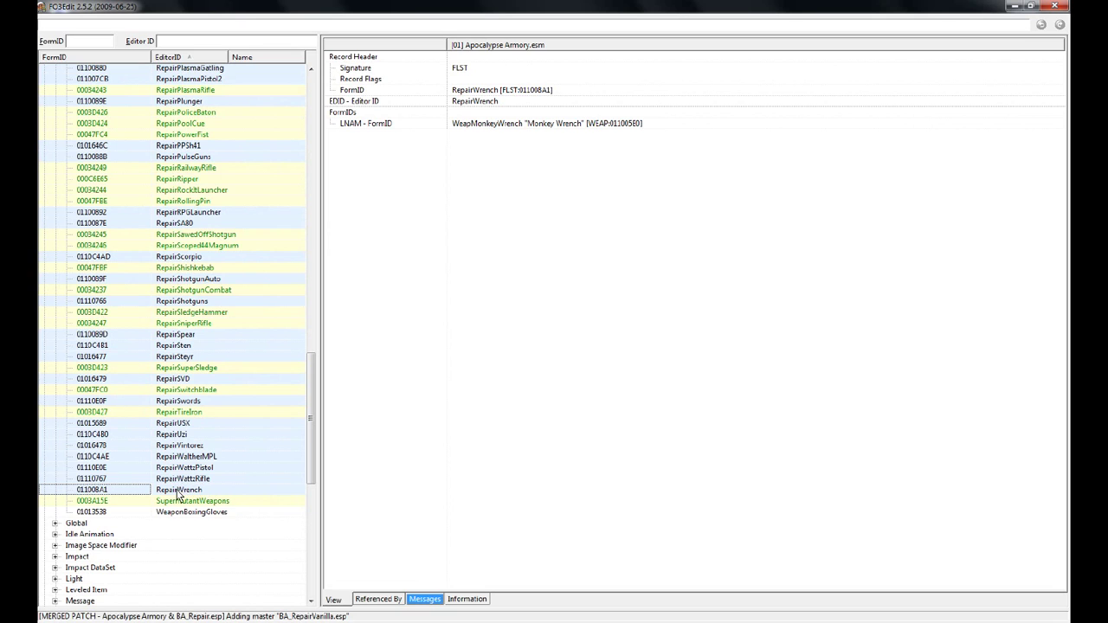
right_click(179, 493)
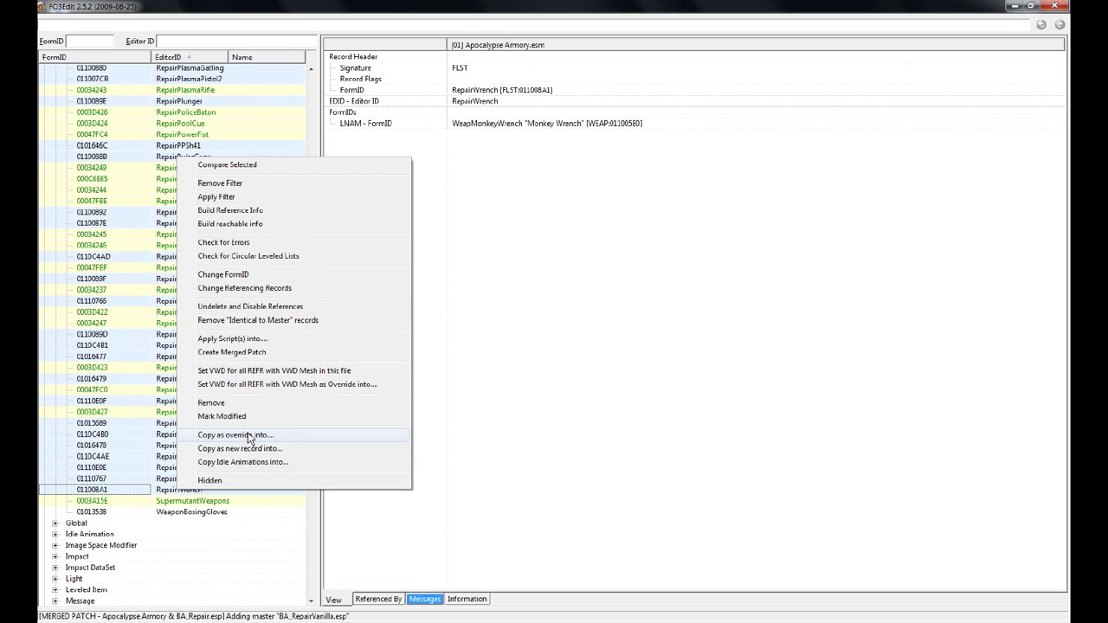
left_click(249, 435)
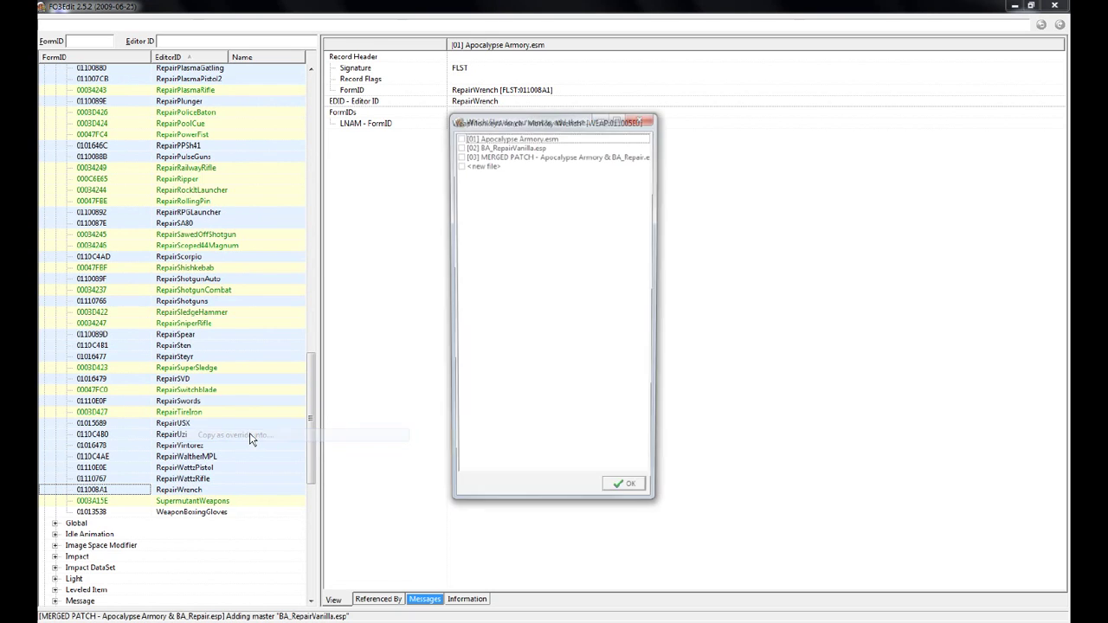
double_click(522, 156)
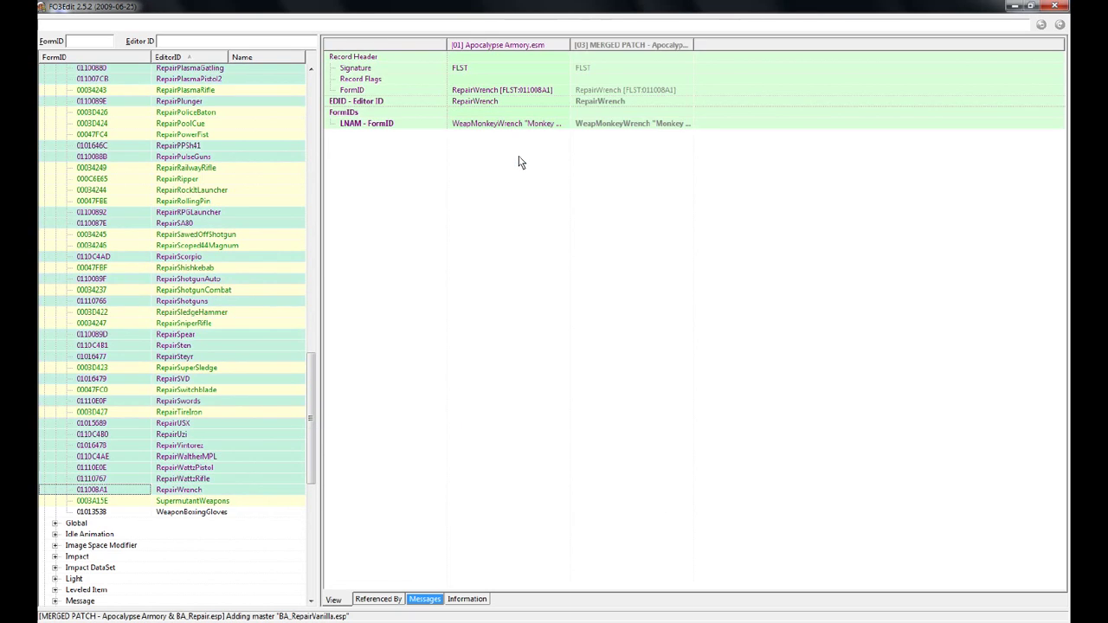
Collapse the Apocalypse Armory.esm tree and refresh the merged patch's FormID List to show the copied records
left_click(199, 291)
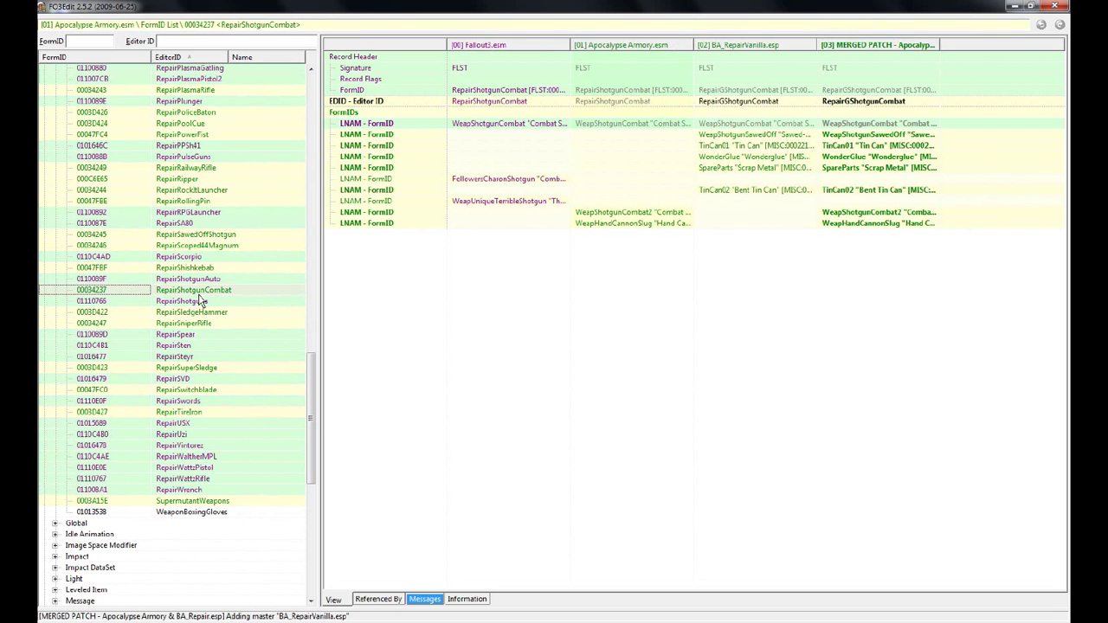
key("Left")
key("Left")
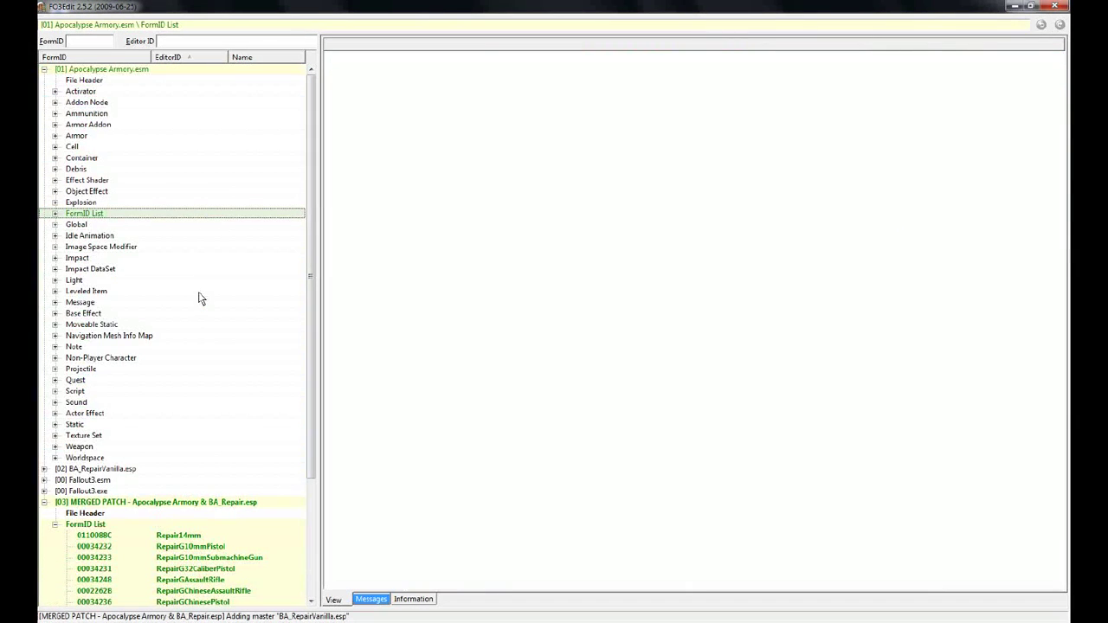
key("Left")
key("Left")
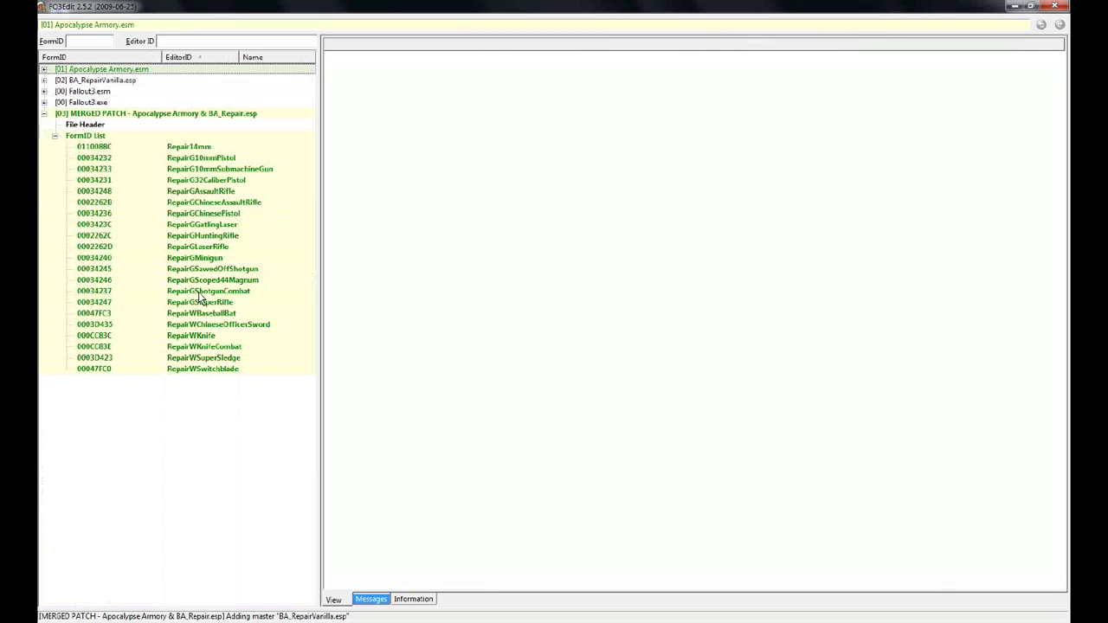
left_click(55, 137)
left_click(55, 136)
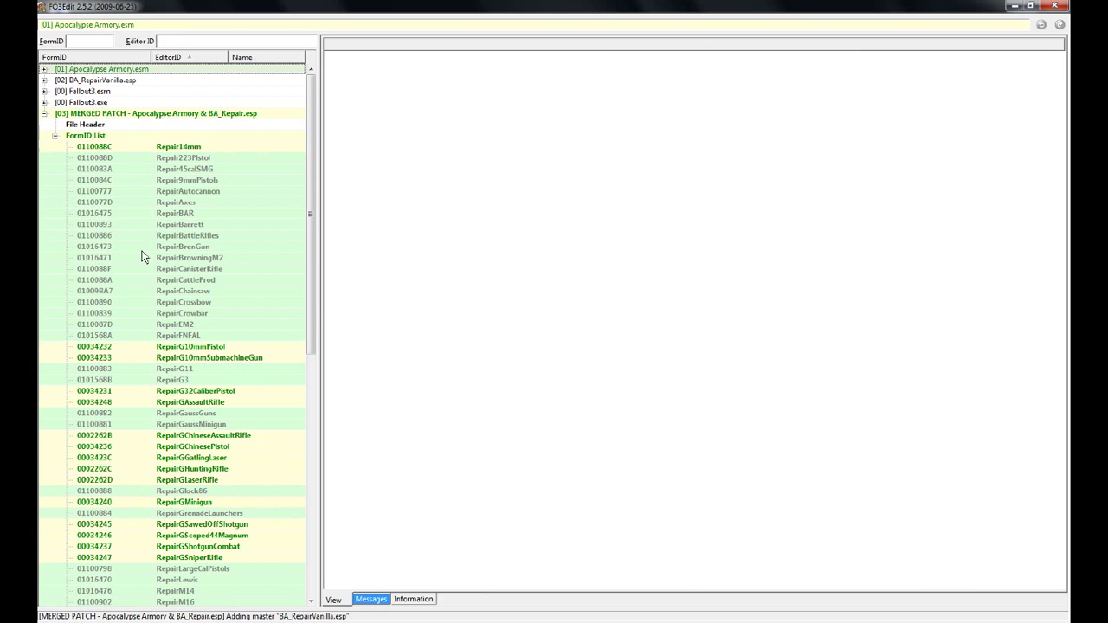
Compare the merged patch's Repair14mm and Repair223Pistol records, and copy TinCan01, WonderGlue, SpareParts and TinCan02 into Repair223Pistol
left_click(184, 148)
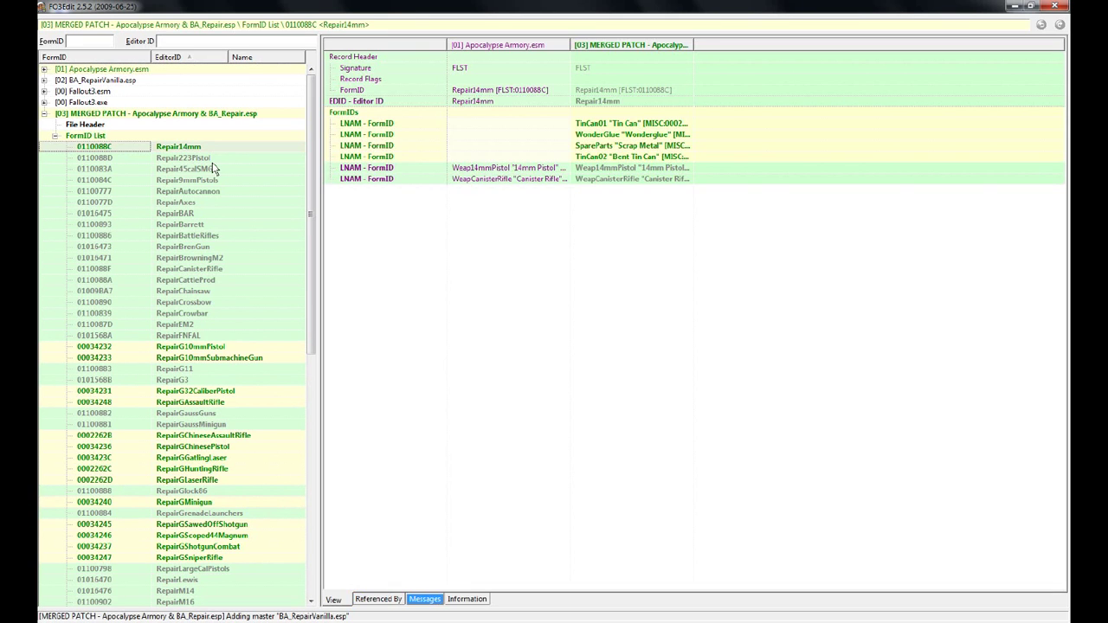
left_click(200, 159)
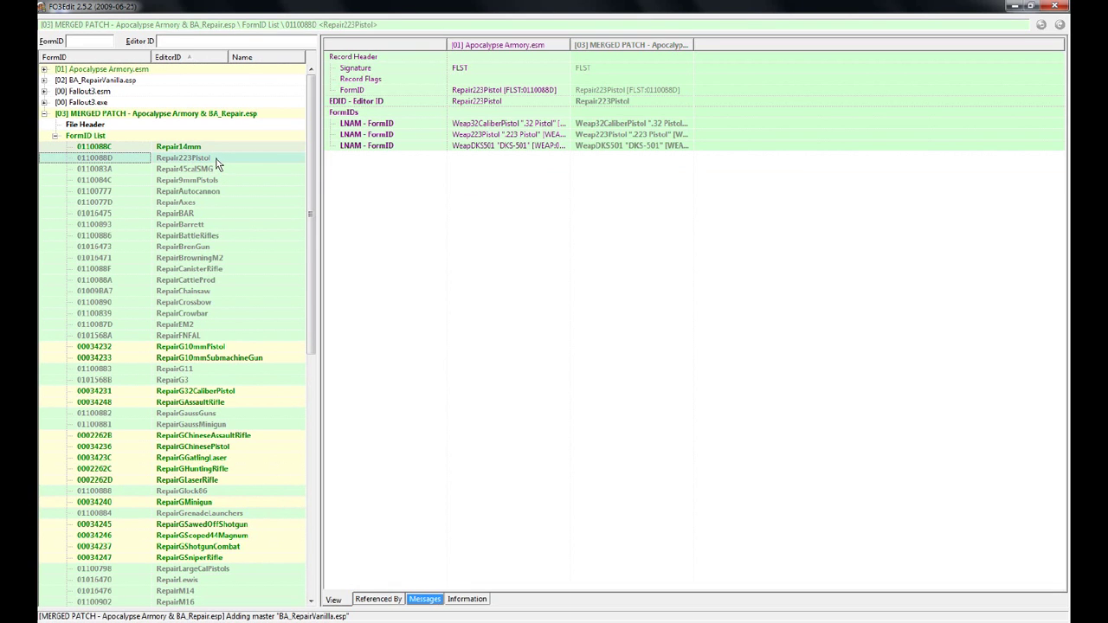
right_click(216, 159)
left_click(262, 168)
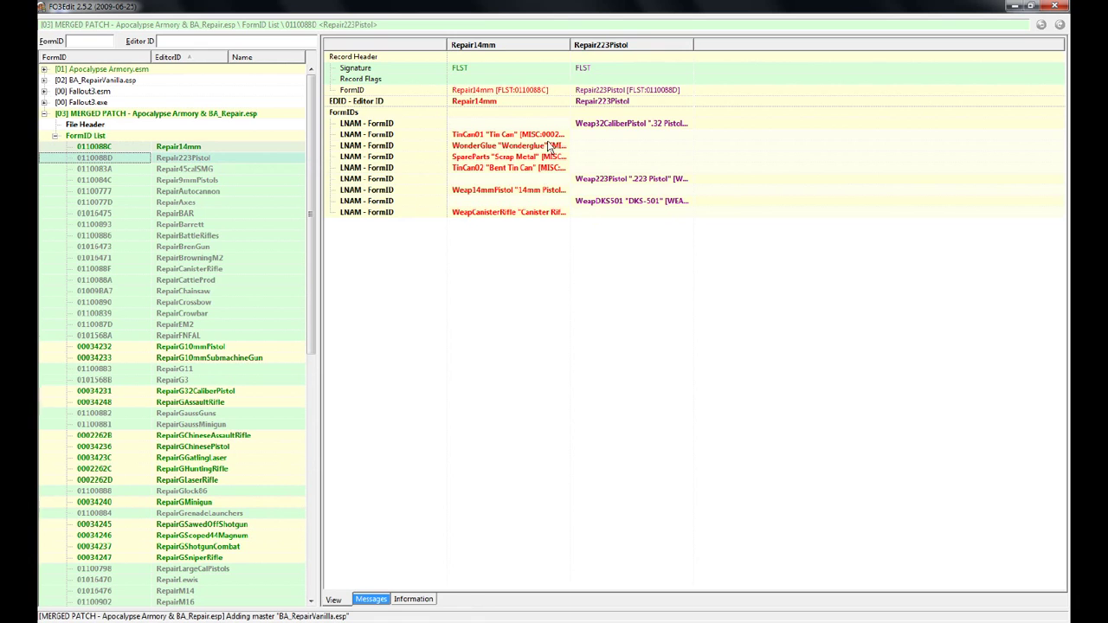
left_click(552, 135)
left_click_drag(558, 145, 606, 146)
left_click_drag(554, 157, 606, 157)
left_click_drag(554, 168, 600, 170)
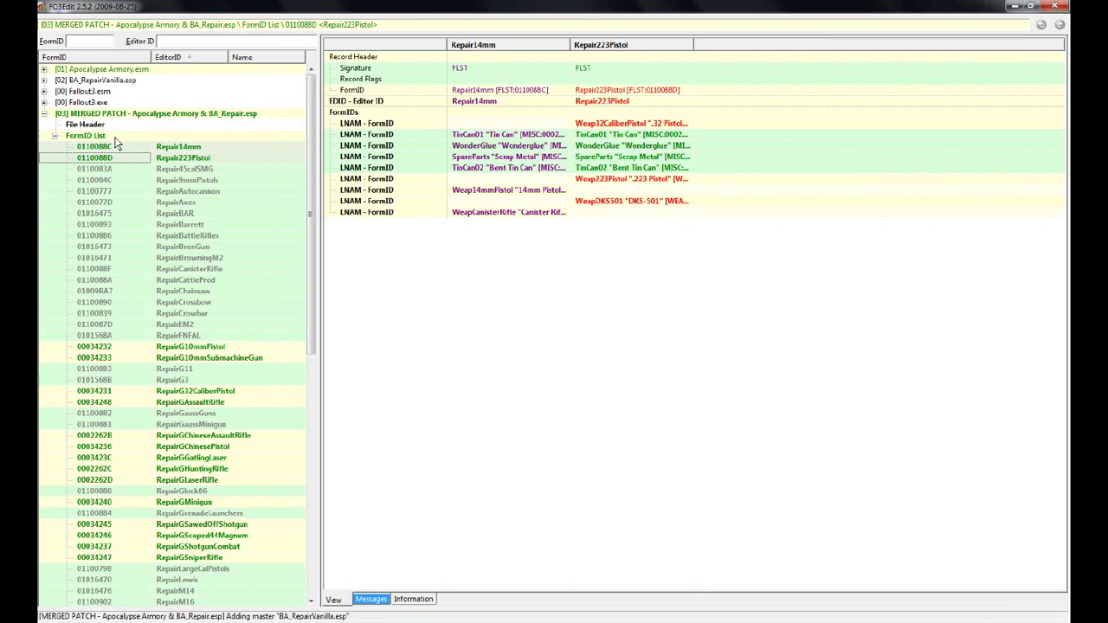
Add a new FLST record with FormID 03000800 to the merged patch's FormID List
left_click(108, 139)
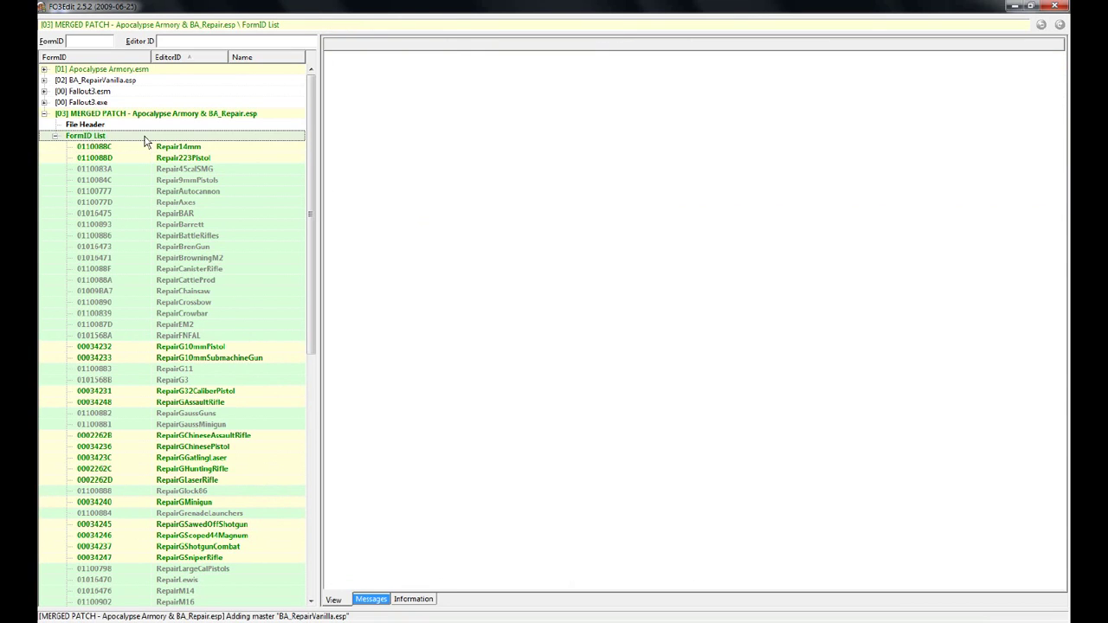
right_click(146, 141)
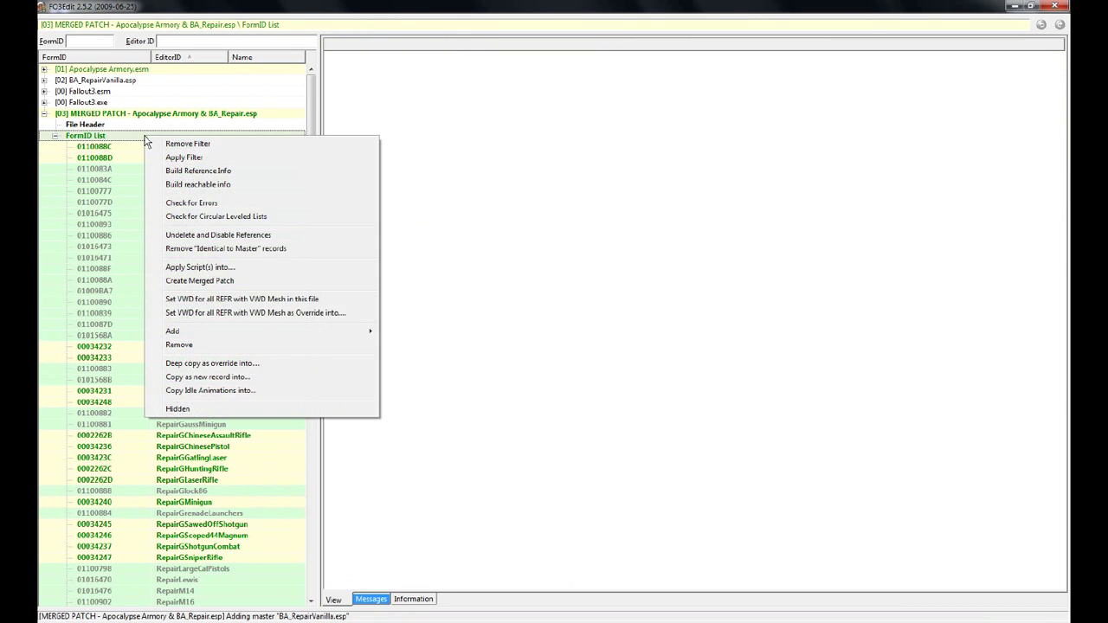
mouse_move(363, 331)
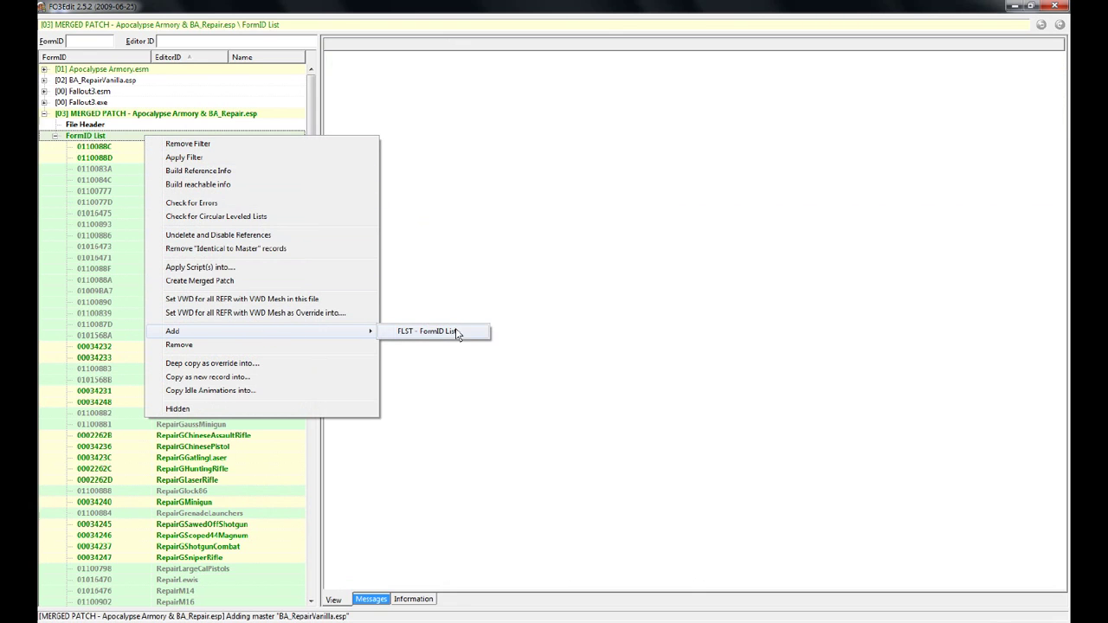
left_click(428, 331)
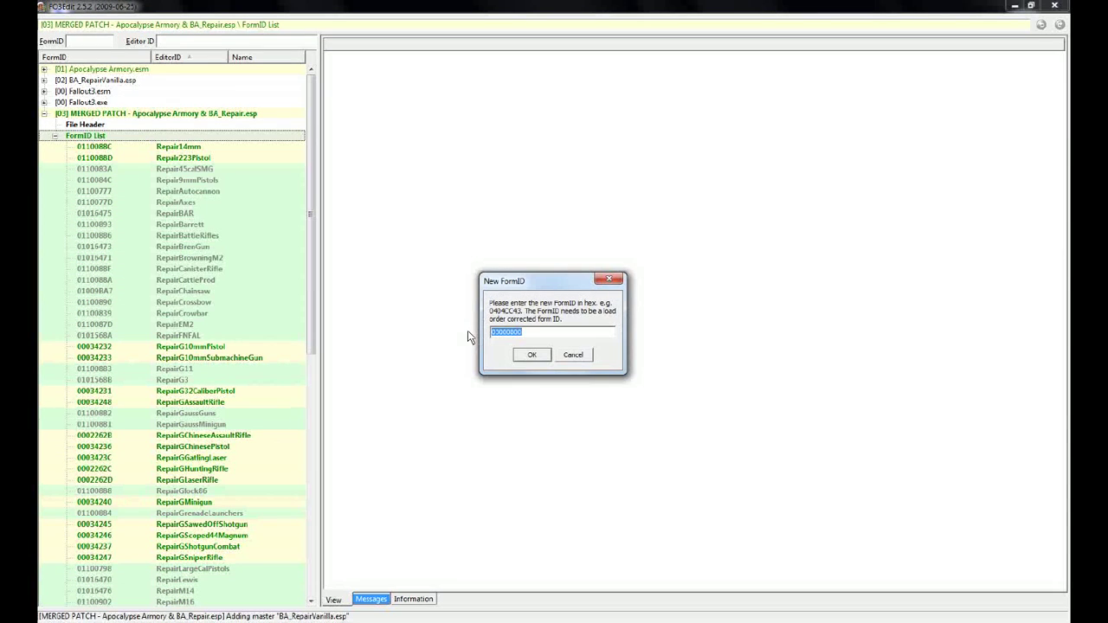
left_click(532, 355)
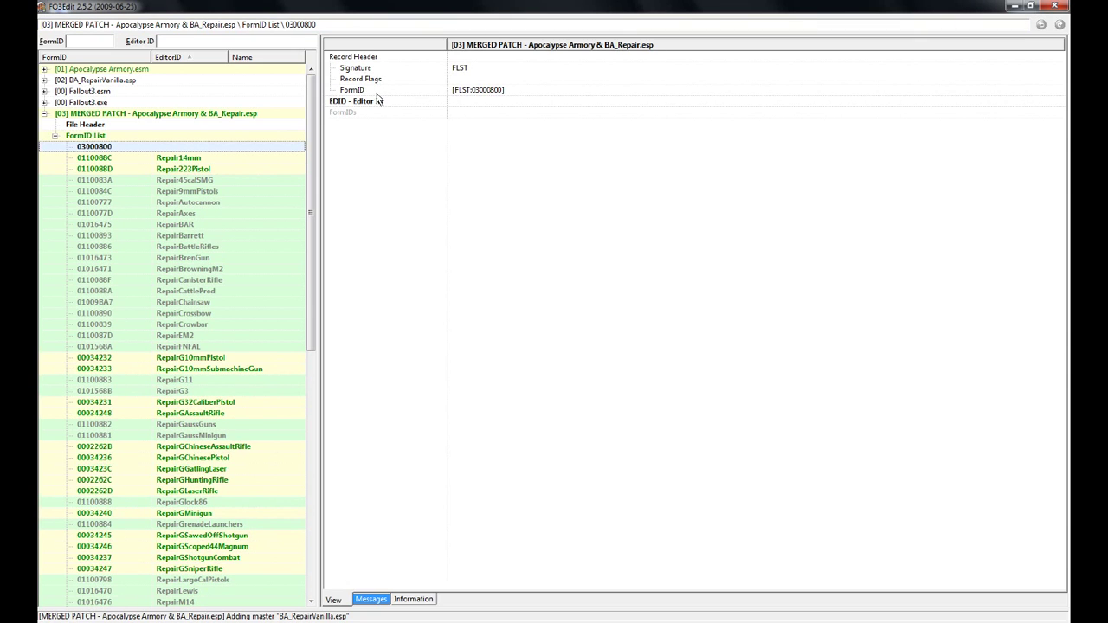
Set the Editor ID of the new FormID List record to BA_RepairItems
left_click(472, 100)
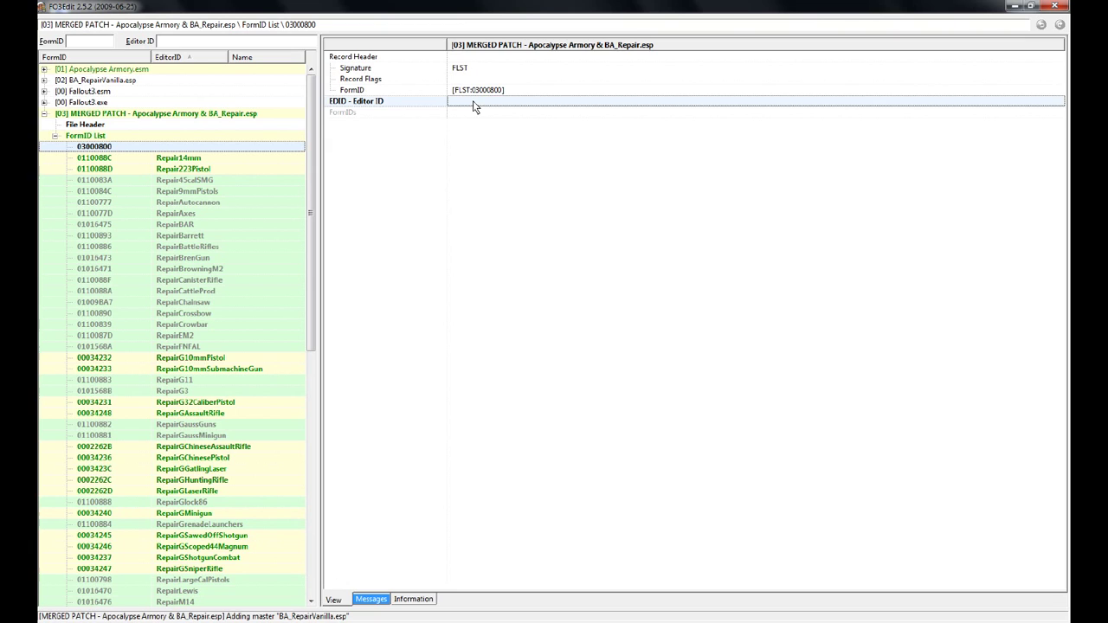
double_click(472, 100)
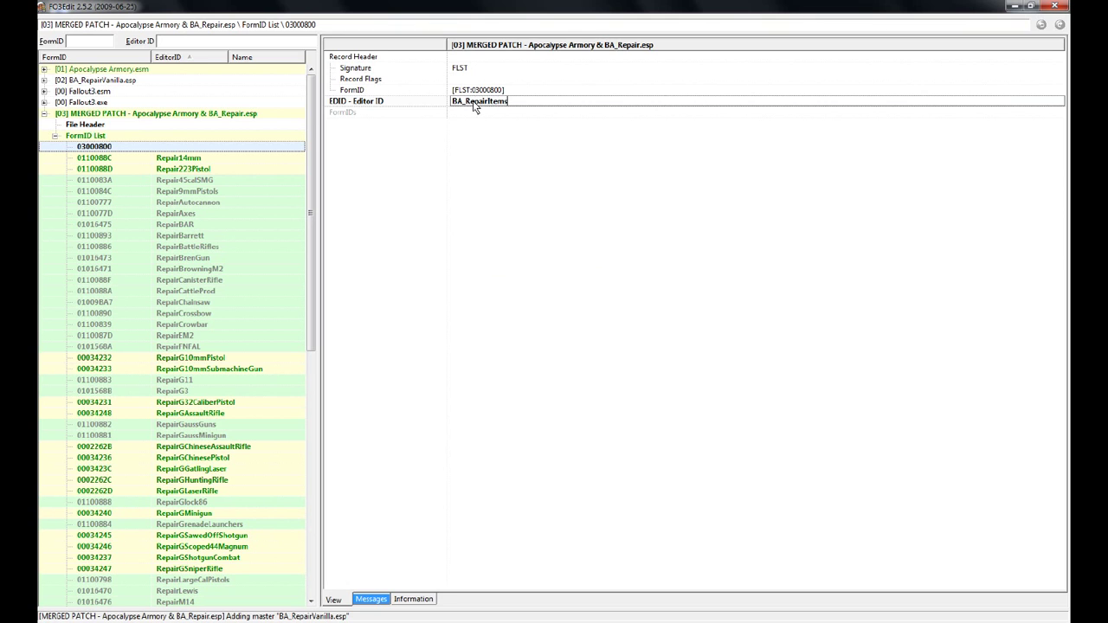
type("BA_RepairItems")
left_click(460, 160)
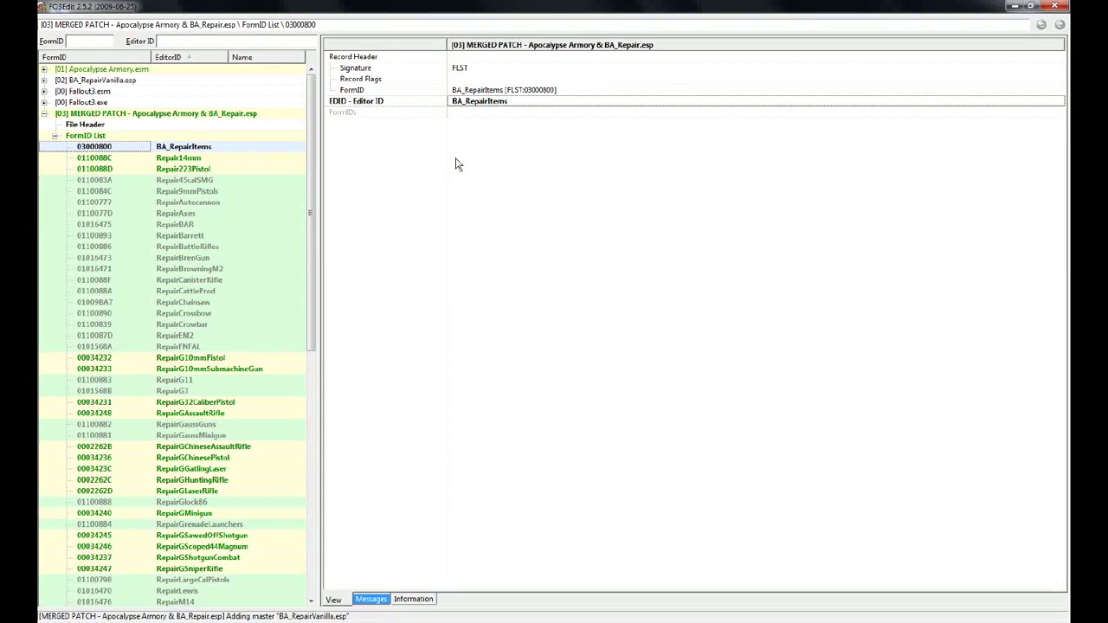
Compare BA_RepairItems with Repair14mm and copy TinCan01, WonderGlue, SpareParts and TinCan02 into BA_RepairItems
left_click(183, 158)
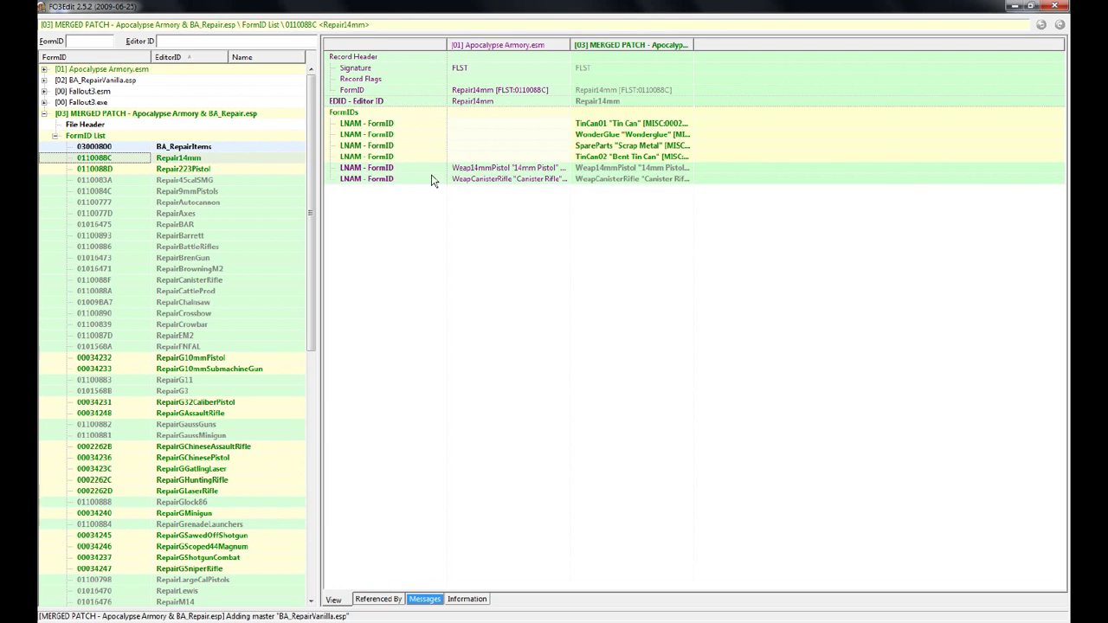
right_click(246, 161)
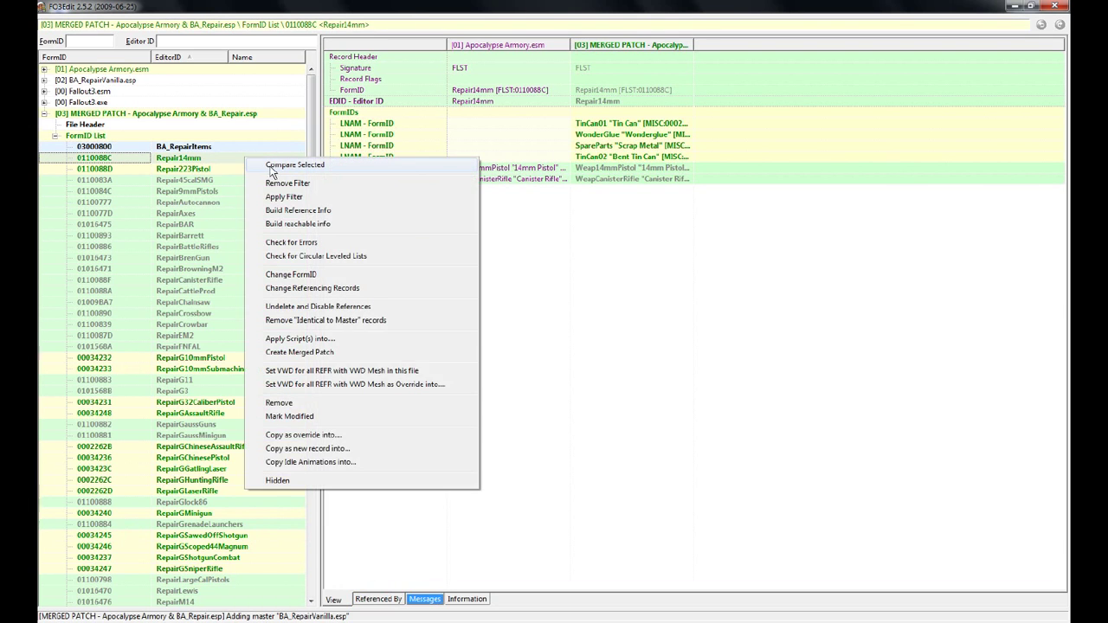
left_click(270, 165)
left_click_drag(584, 126, 558, 160)
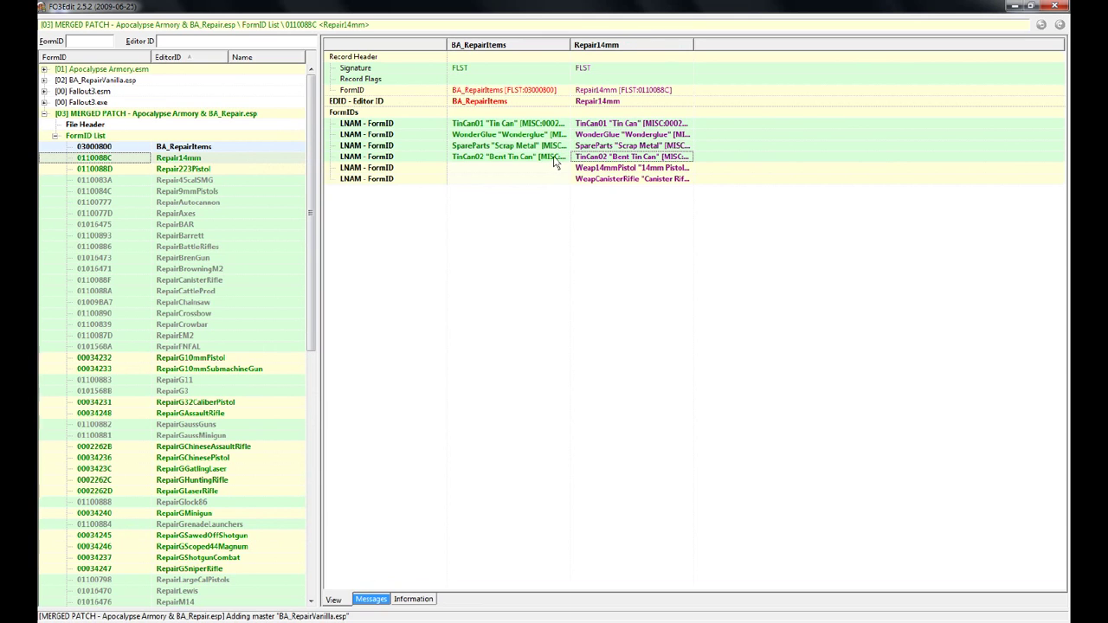
left_click(182, 146)
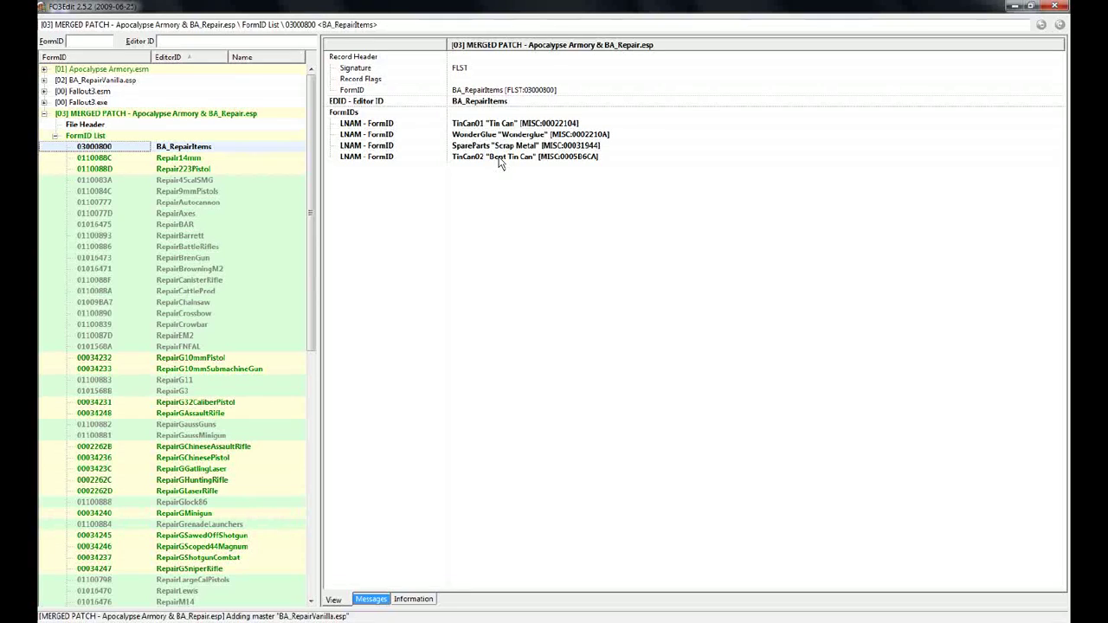
Replace the TinCan01 entry in the merged patch's Repair14mm record with BA_RepairItems [FLST:03000800]
left_click(194, 159)
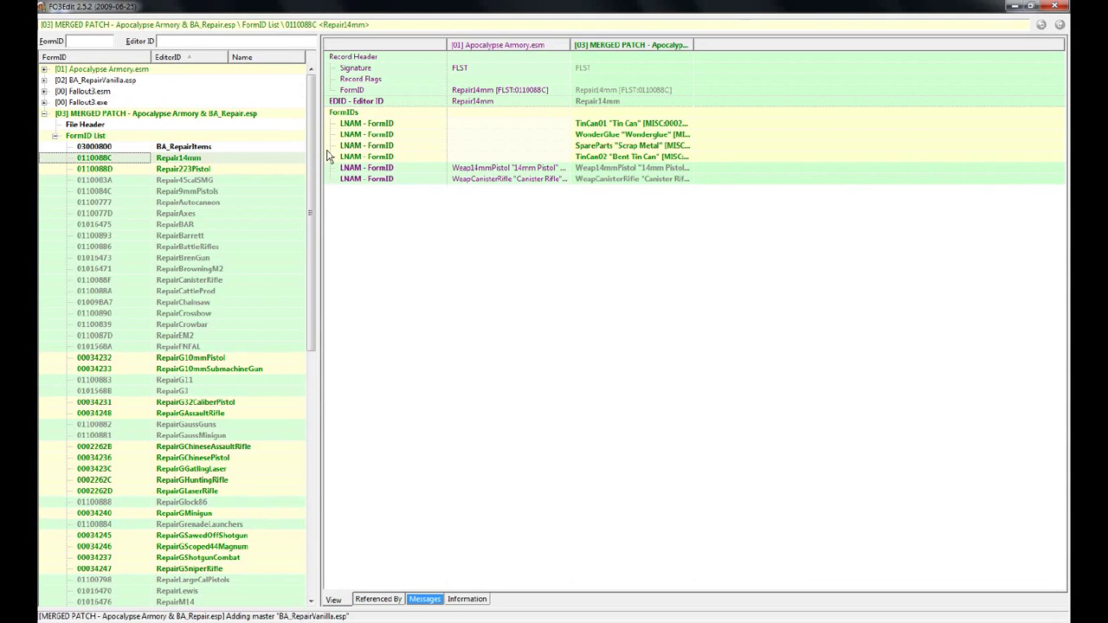
left_click(675, 123)
scroll(627, 128, "down", 1)
type("BA")
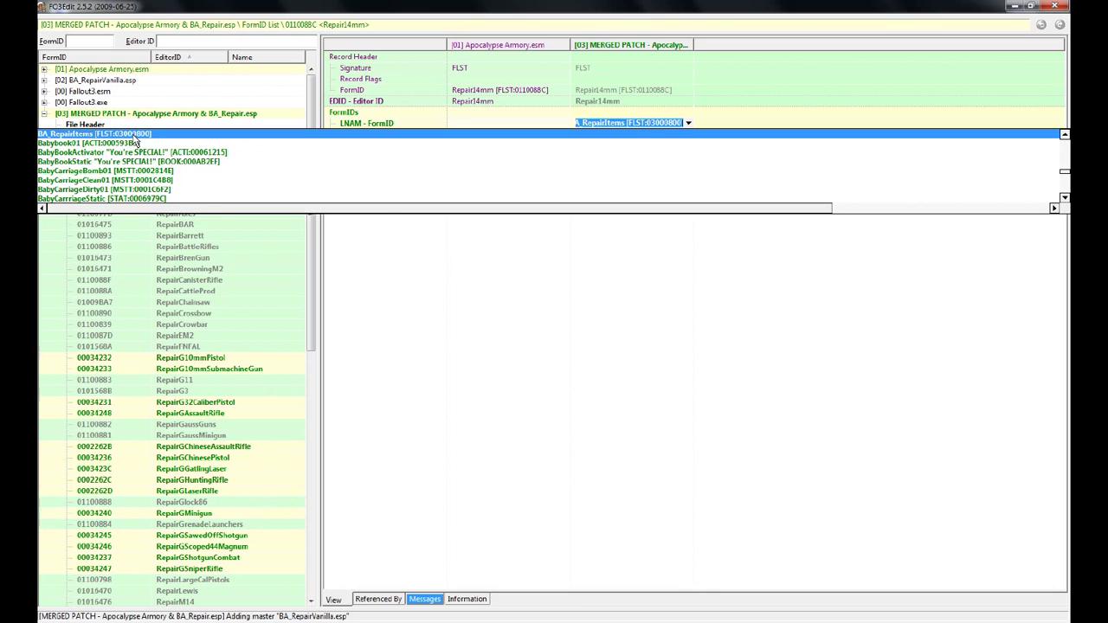
left_click(133, 135)
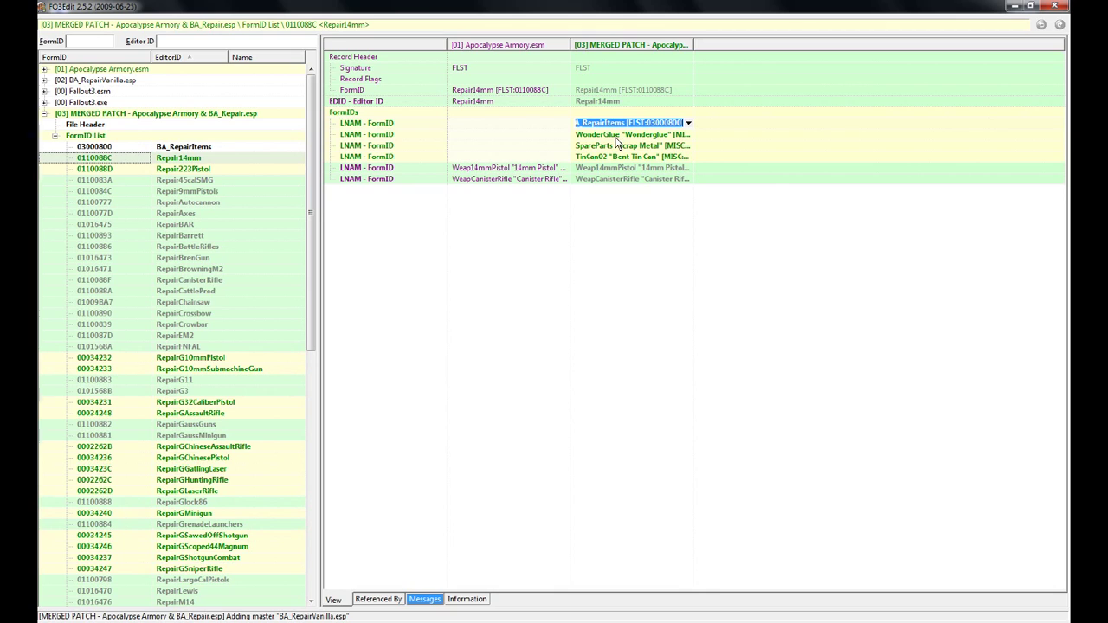
key("Return")
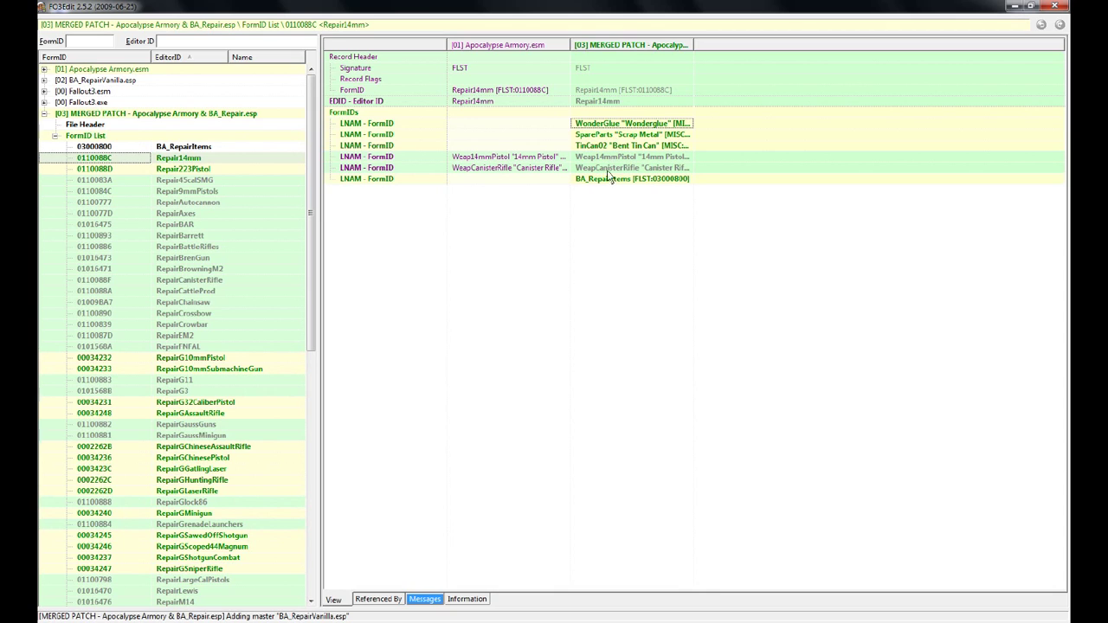
left_click(606, 179)
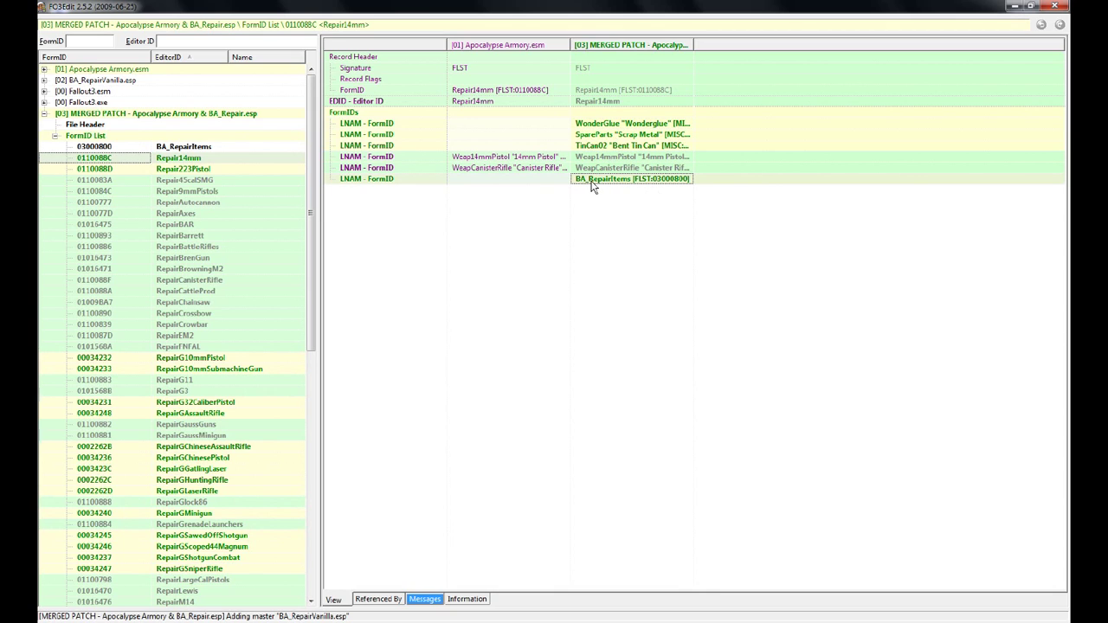
Remove the WonderGlue, SpareParts and TinCan02 entries from the merged patch's Repair14mm record
left_click(615, 127)
right_click(614, 126)
left_click(637, 146)
right_click(611, 126)
left_click(640, 146)
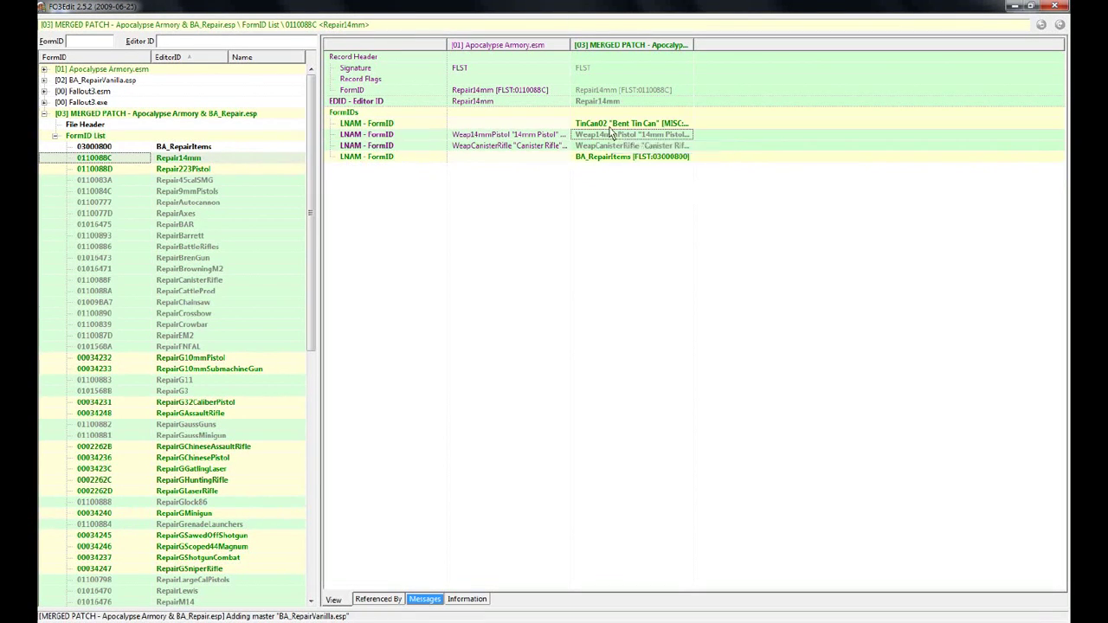
right_click(621, 124)
left_click(636, 146)
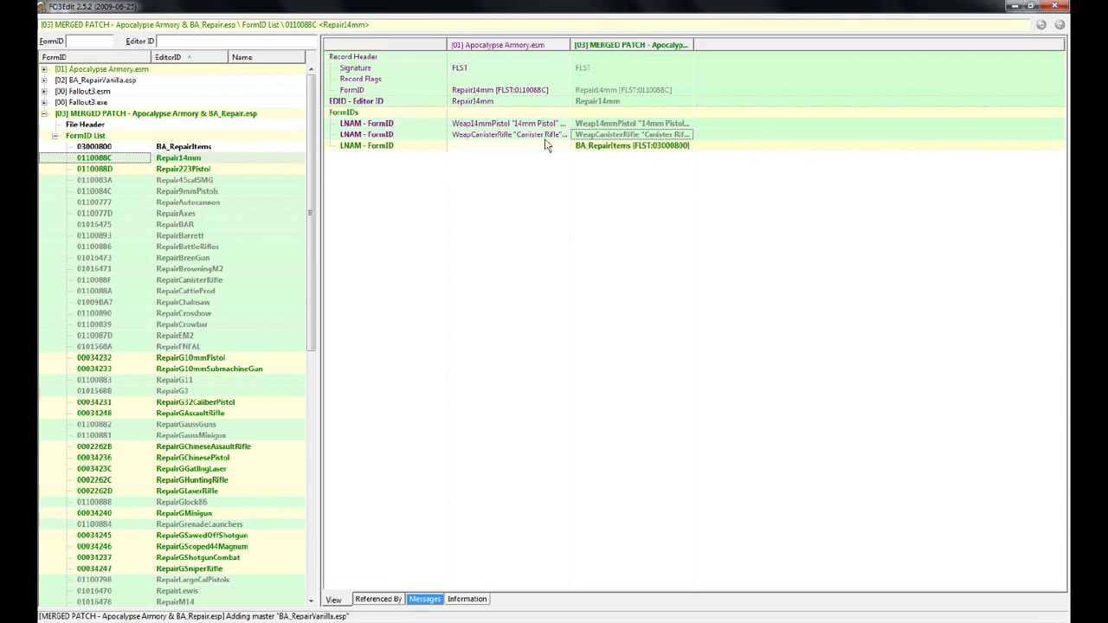
left_click(608, 146)
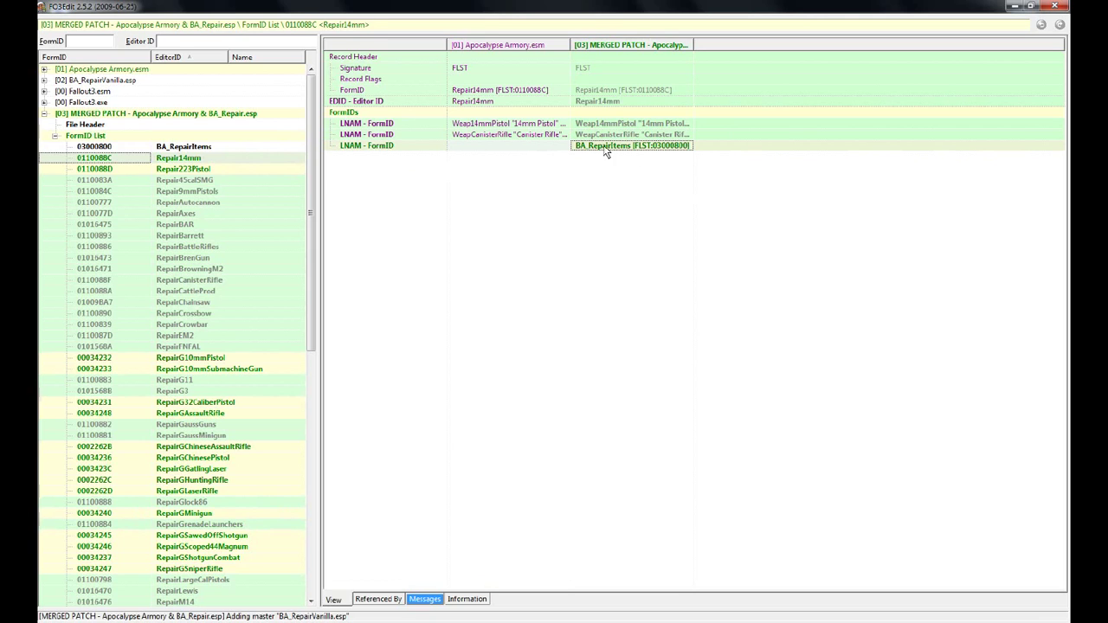
Remove the TinCan01, WonderGlue, SpareParts and TinCan02 entries from the merged patch's Repair223Pistol record
left_click(187, 146)
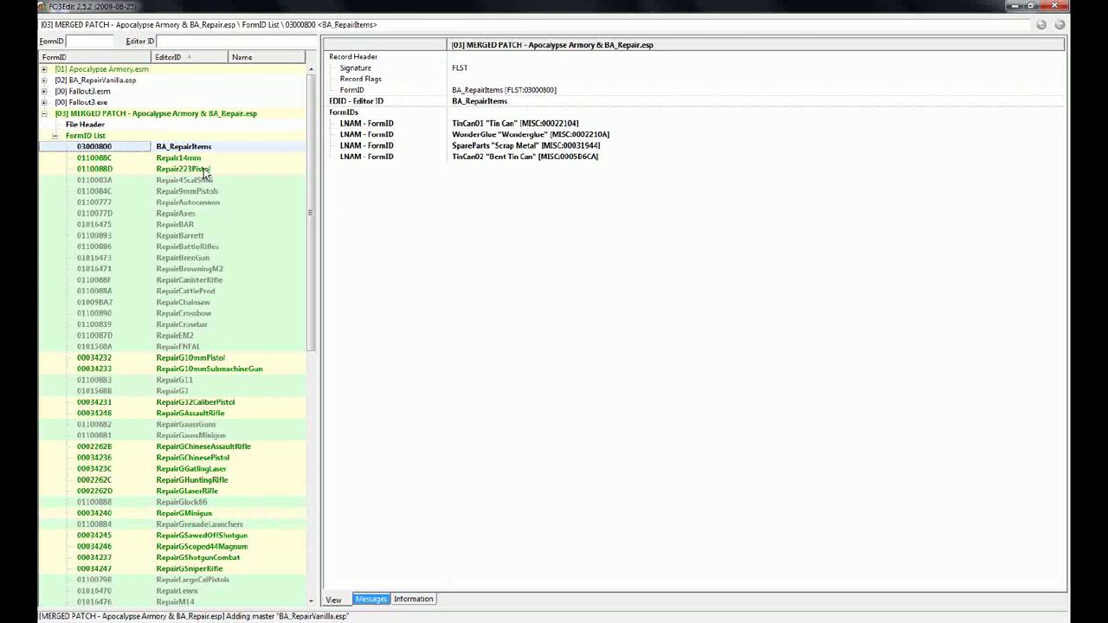
left_click(195, 170)
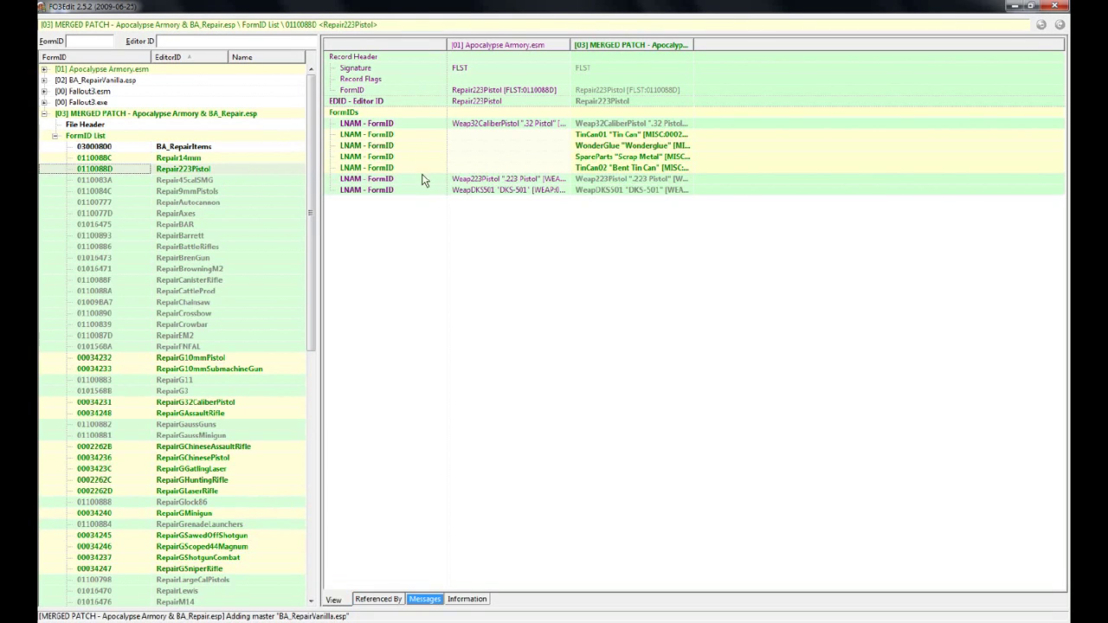
right_click(619, 139)
left_click(649, 158)
right_click(619, 136)
left_click(640, 157)
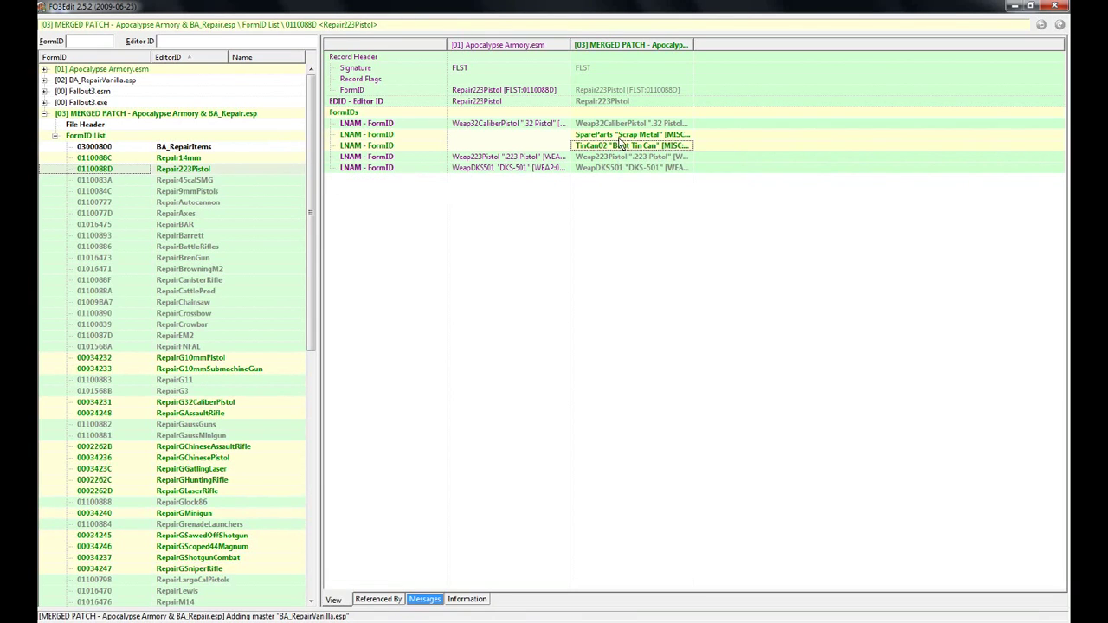
right_click(620, 146)
left_click(630, 156)
right_click(619, 135)
left_click(644, 157)
left_click(177, 158)
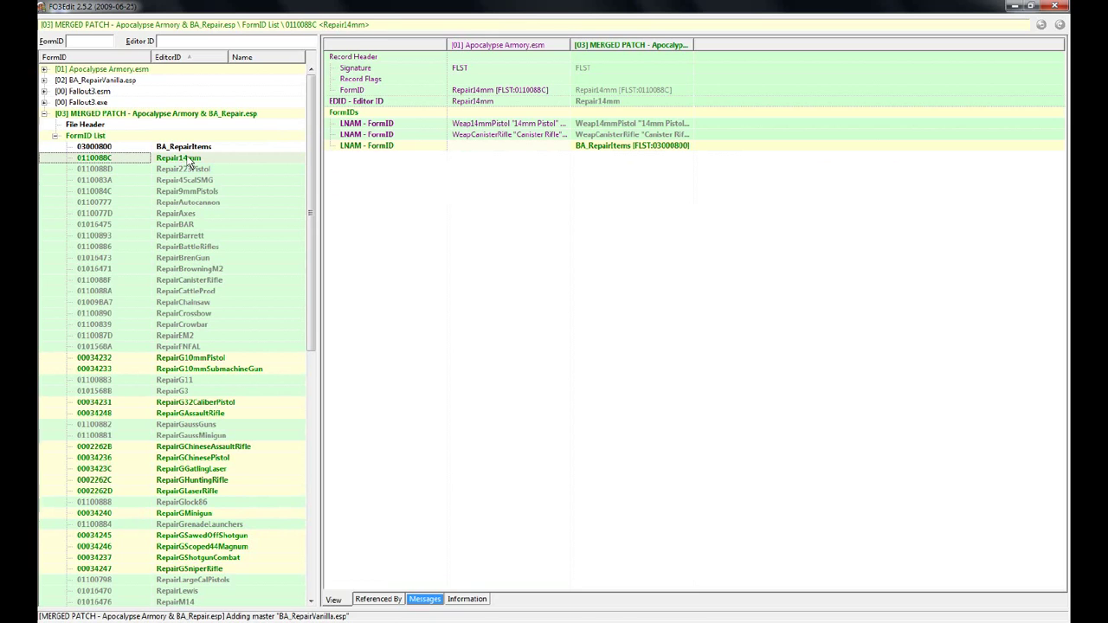
left_click(200, 167)
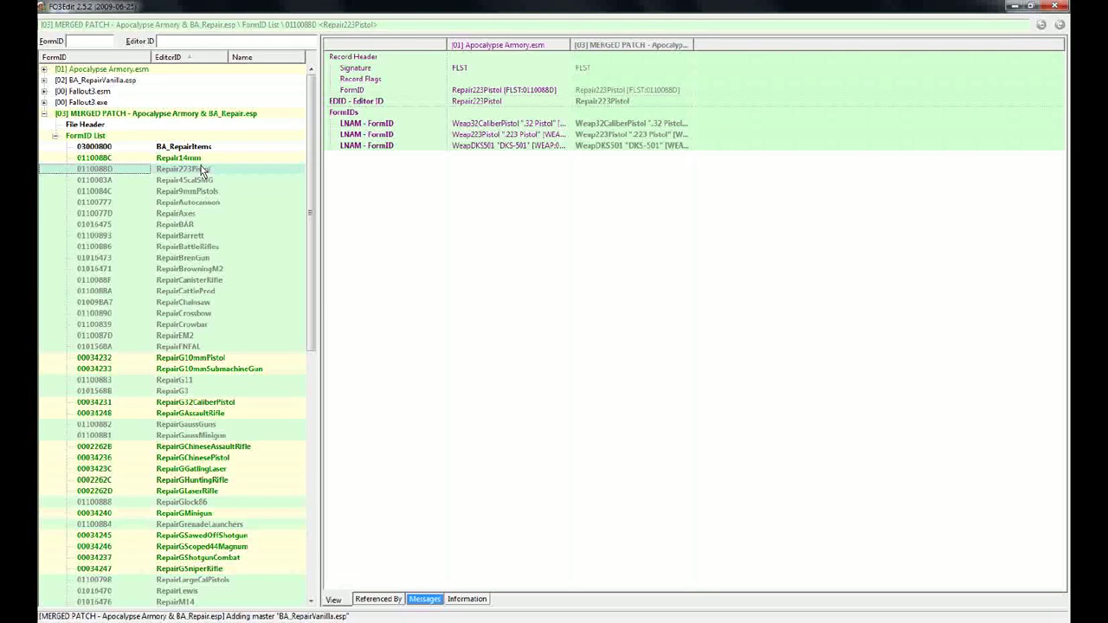
Sort the records by FormID and view the merged patch's RepairGChineseAssaultRifle record
left_click(77, 59)
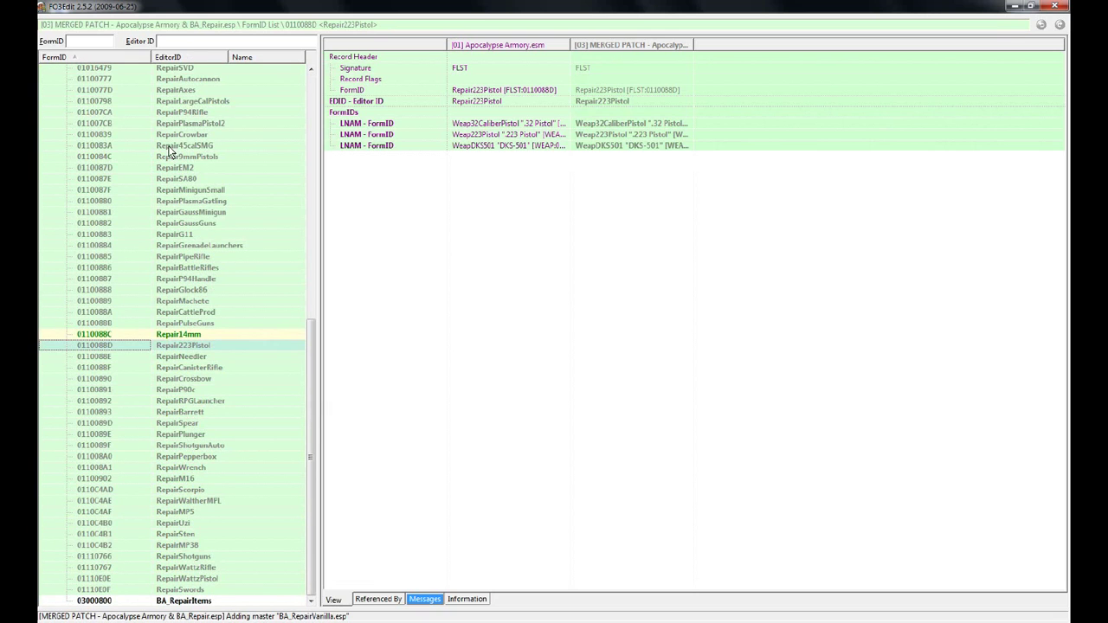
scroll(168, 147, "up", 13)
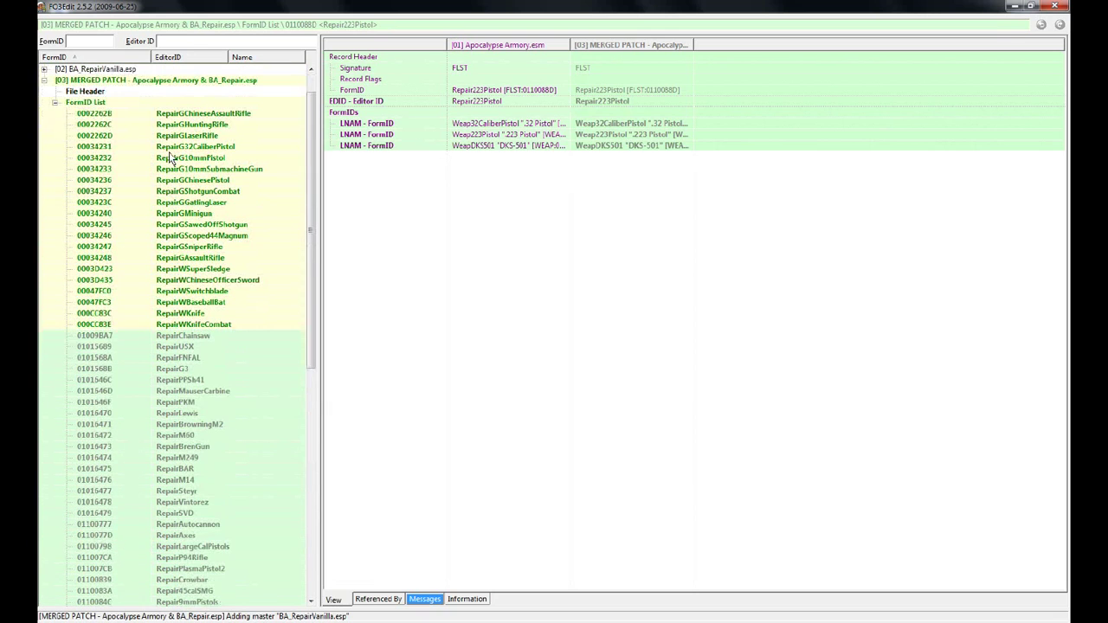
left_click(177, 115)
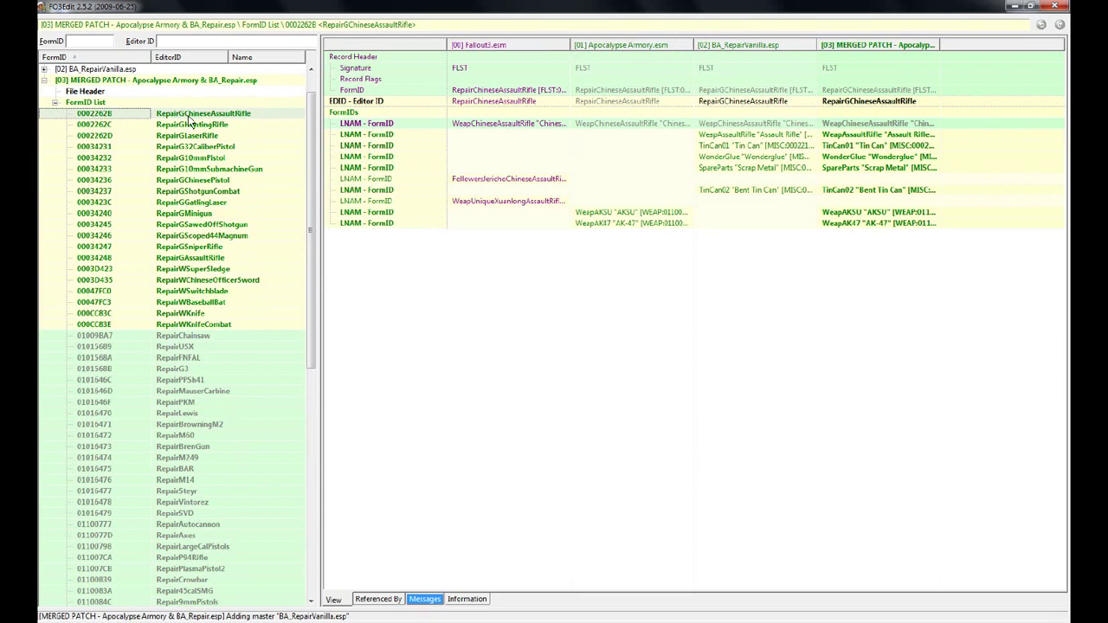
Compare all merged patch records from RepairChainsaw through RepairSwords side by side, declining to save for now
left_click(171, 337)
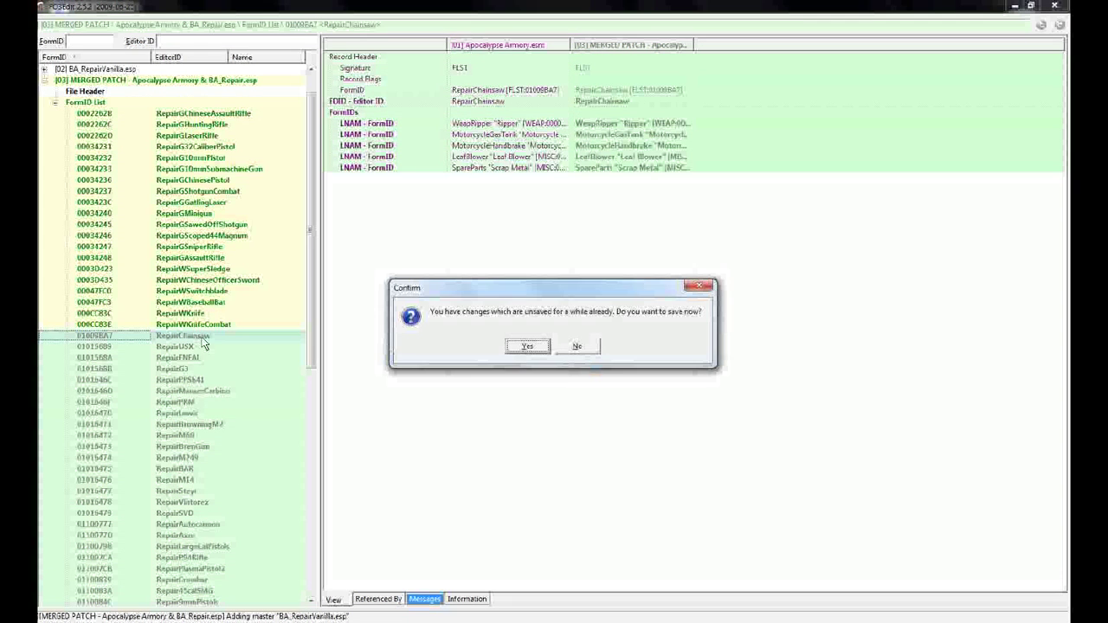
left_click(577, 346)
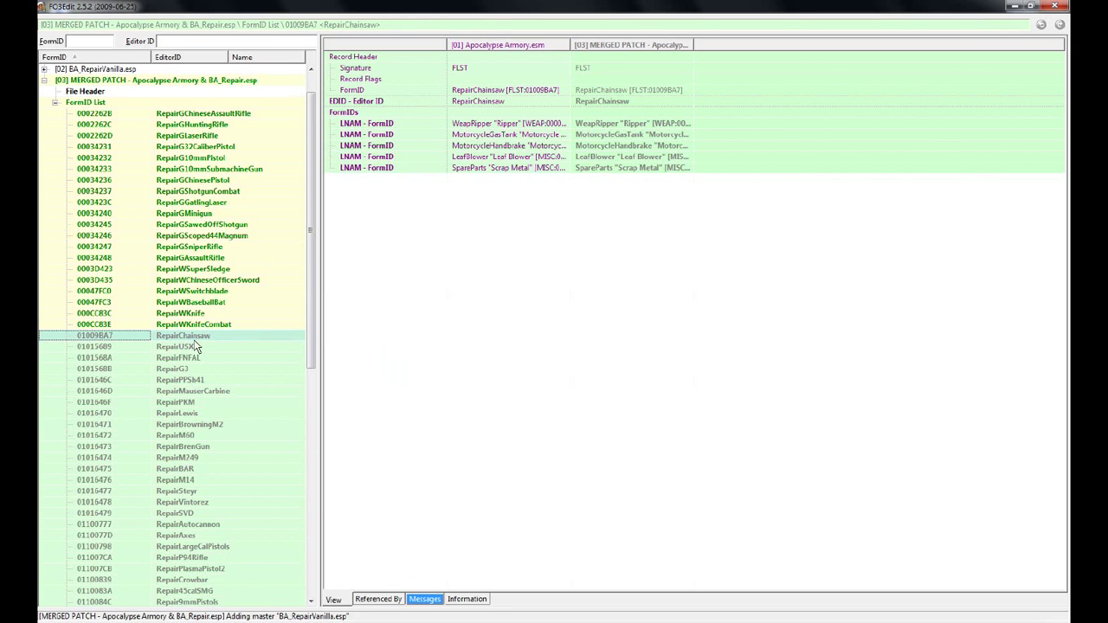
scroll(195, 346, "down", 8)
scroll(194, 346, "down", 5)
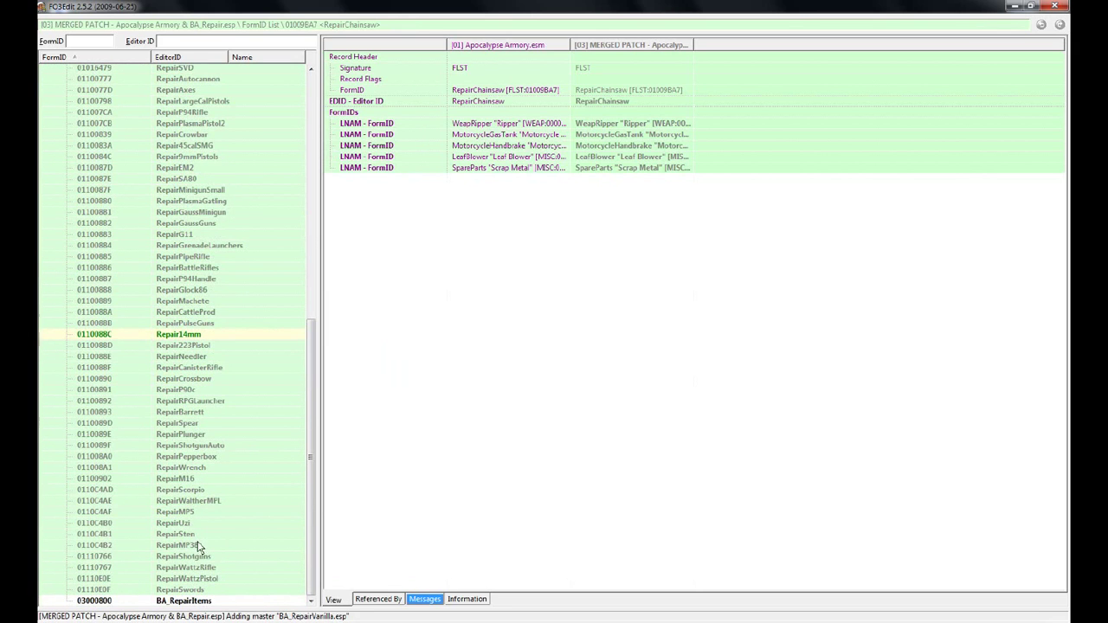
left_click(189, 590)
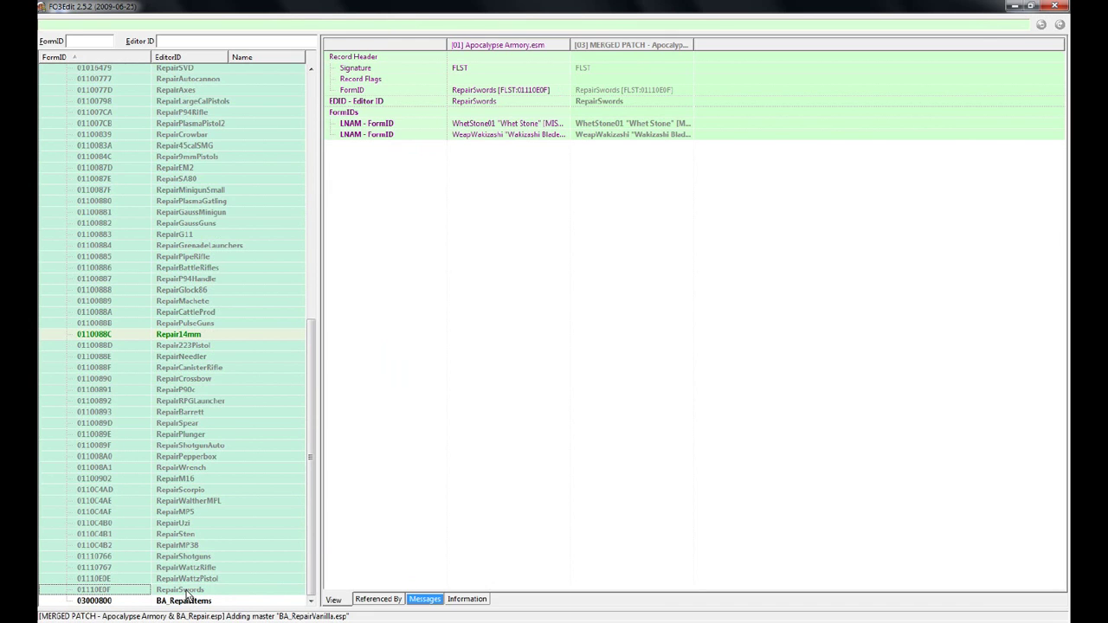
right_click(186, 592)
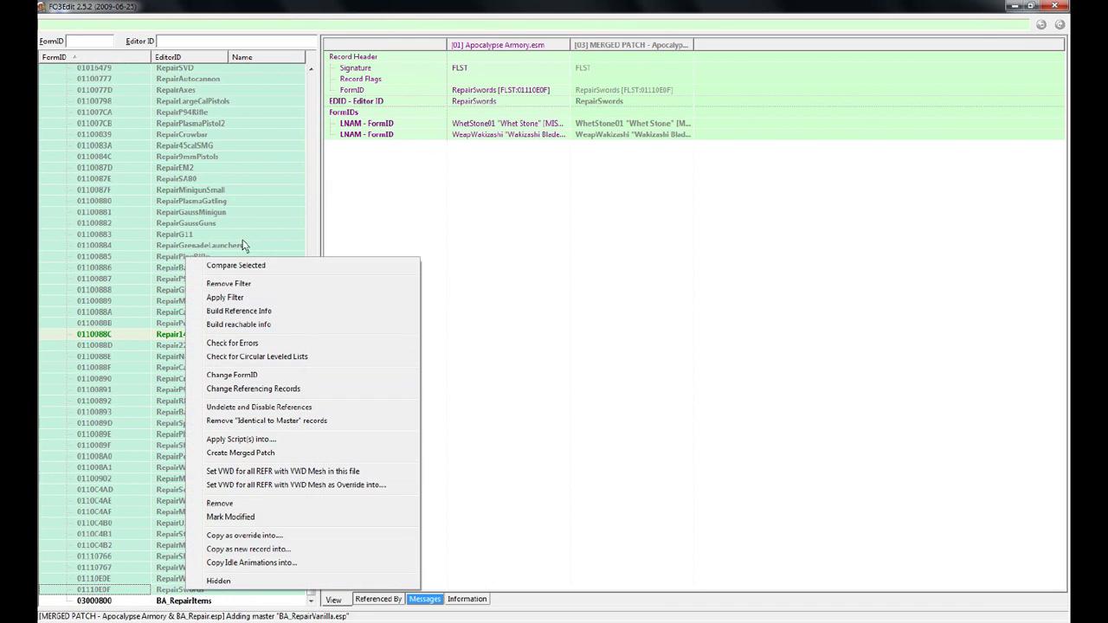
left_click(240, 267)
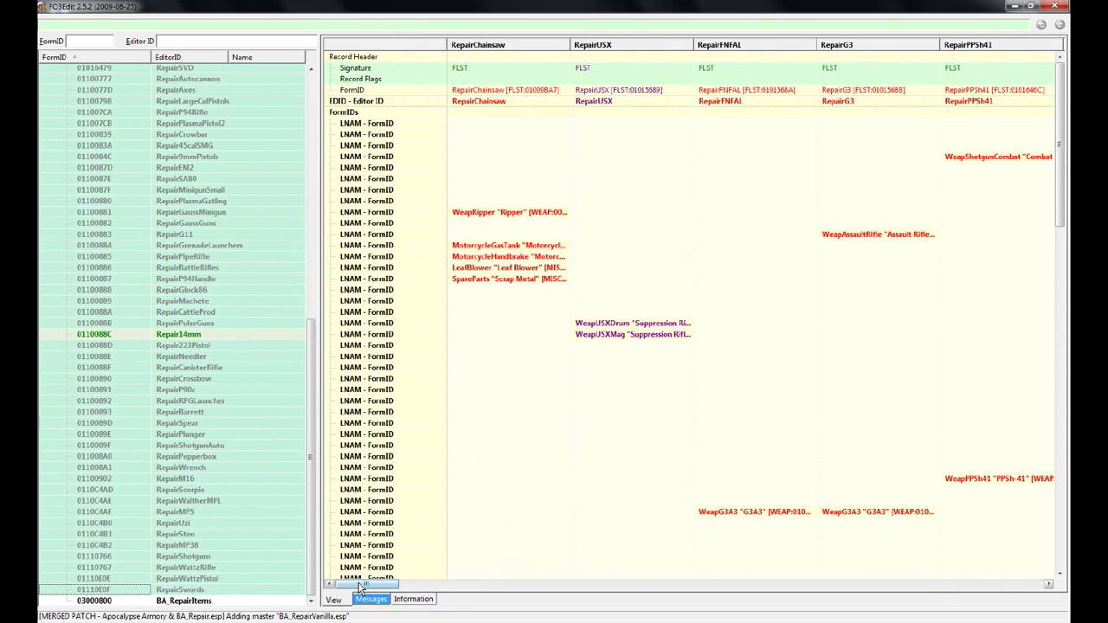
left_click_drag(360, 587, 680, 620)
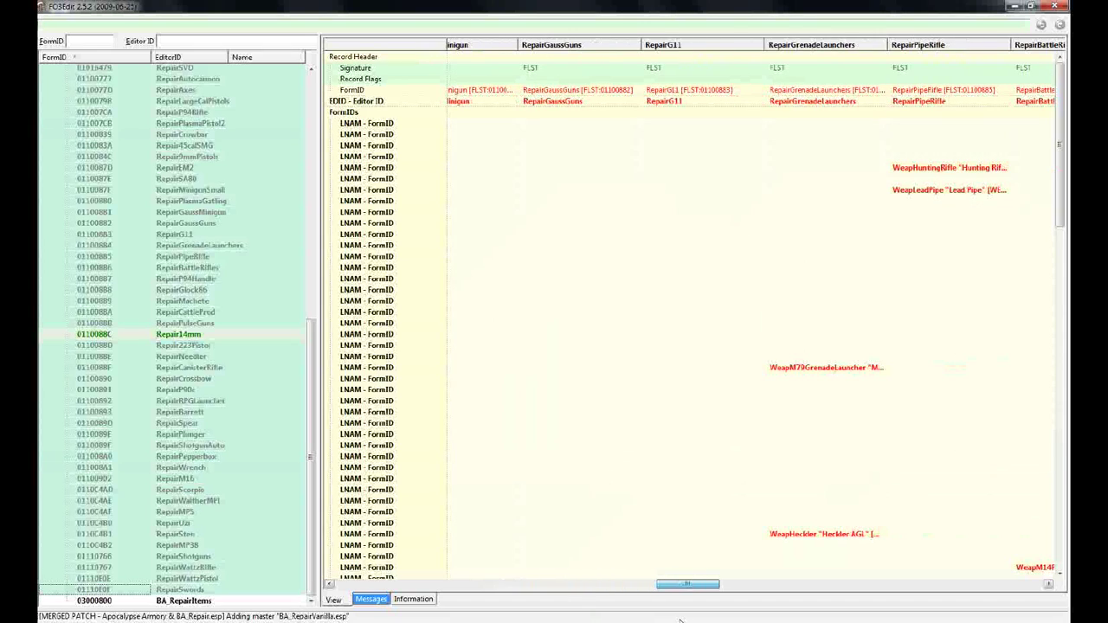
scroll(194, 487, "up", 4)
Compare RepairChainsaw with Repair14mm and copy the BA_RepairItems entry into RepairChainsaw
left_click(194, 481)
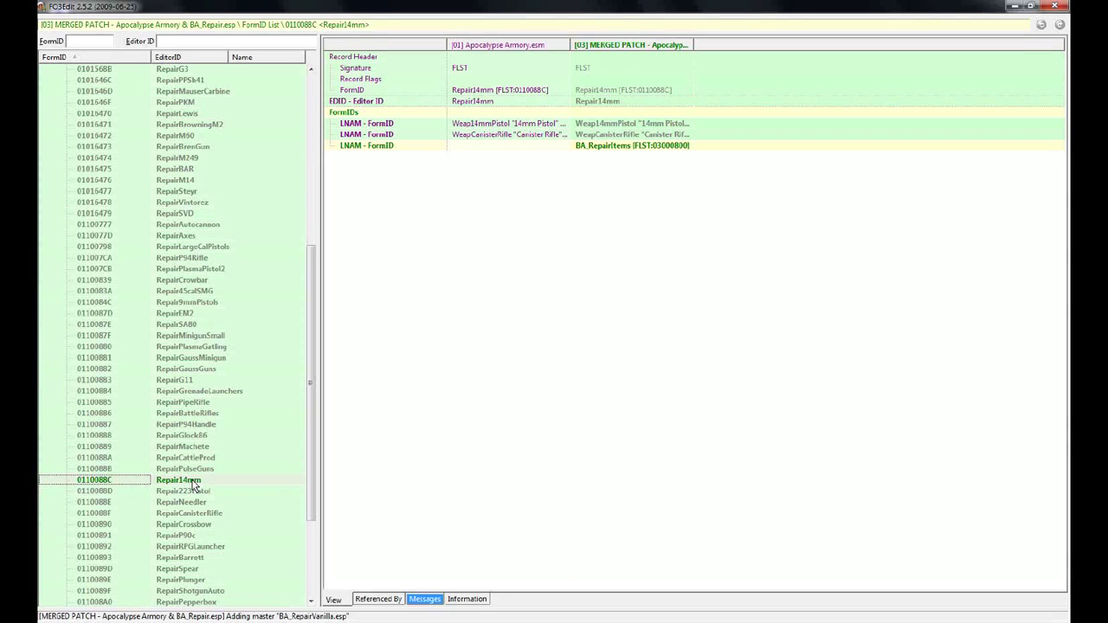
scroll(192, 483, "up", 4)
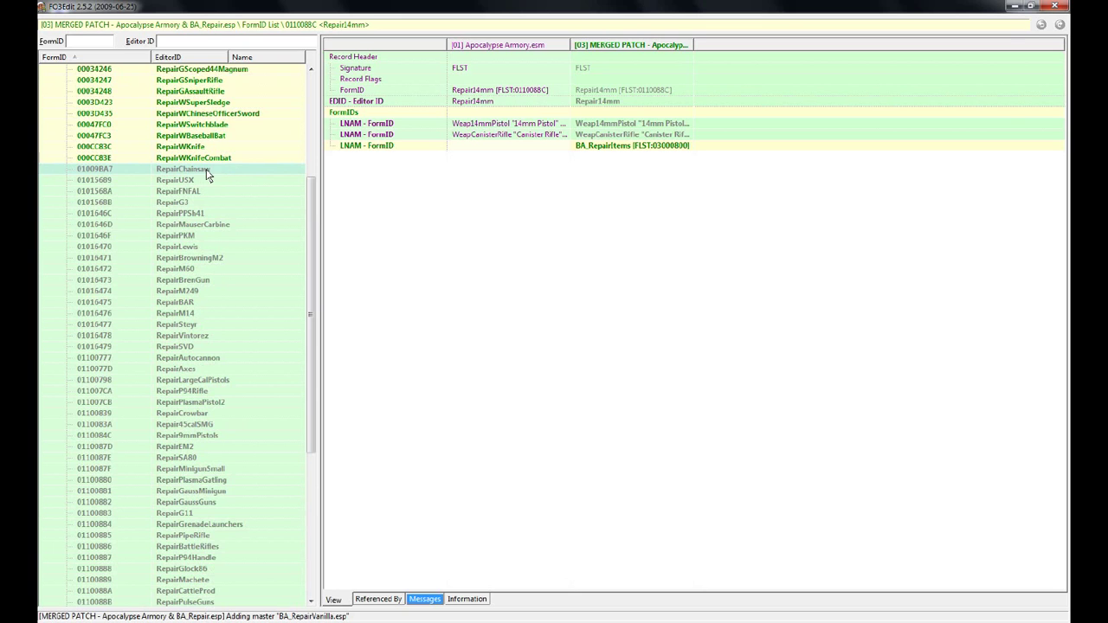
scroll(195, 406, "down", 4)
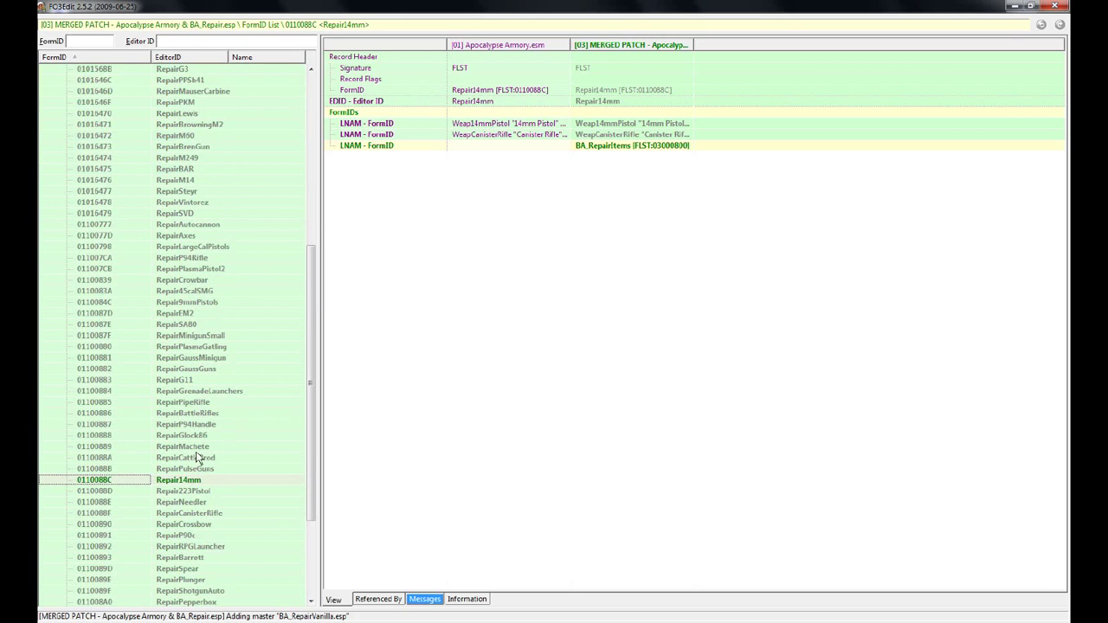
right_click(195, 481)
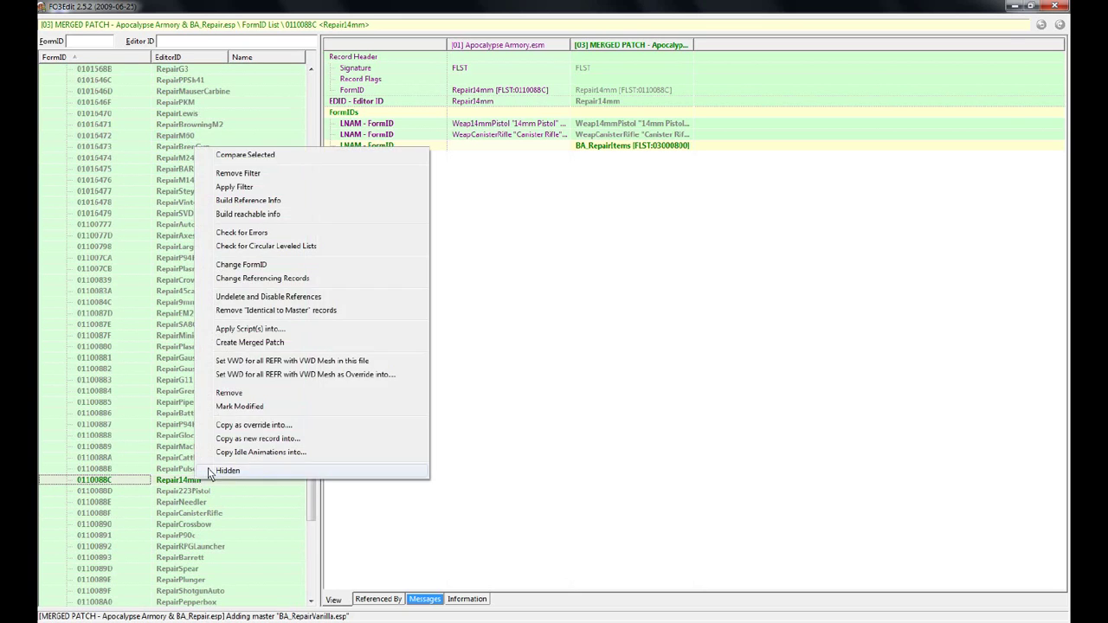
left_click(284, 156)
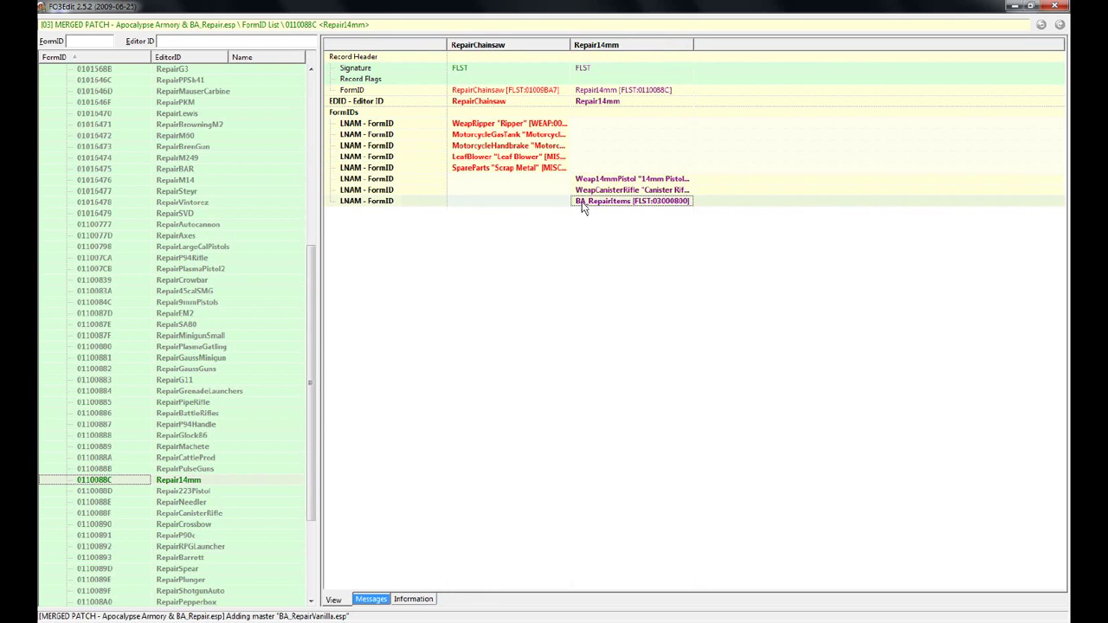
left_click_drag(582, 206, 518, 206)
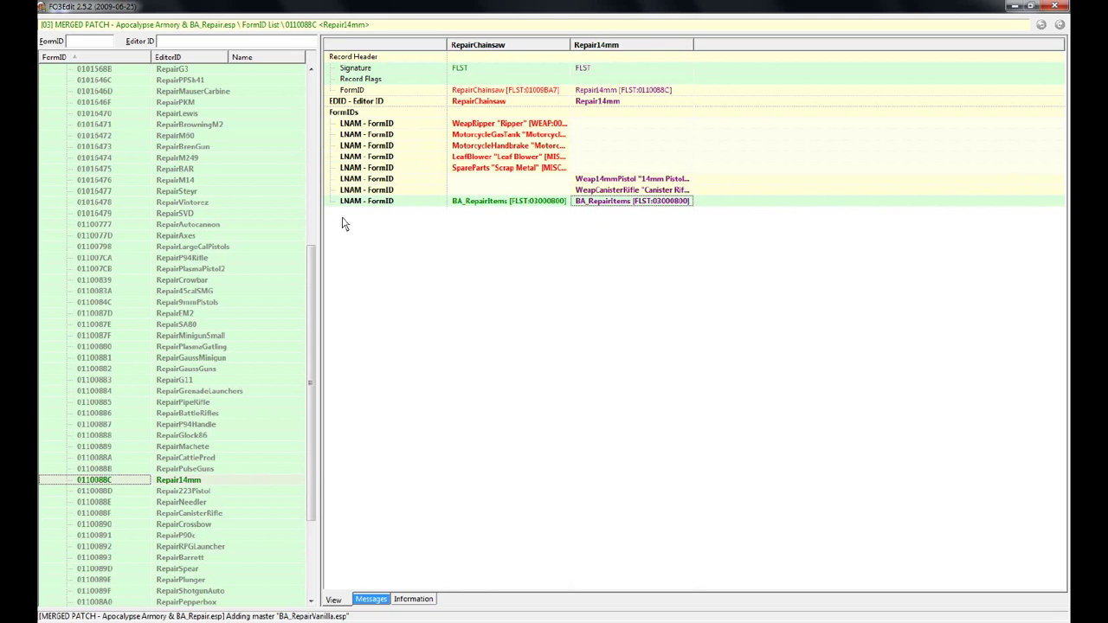
left_click(316, 206)
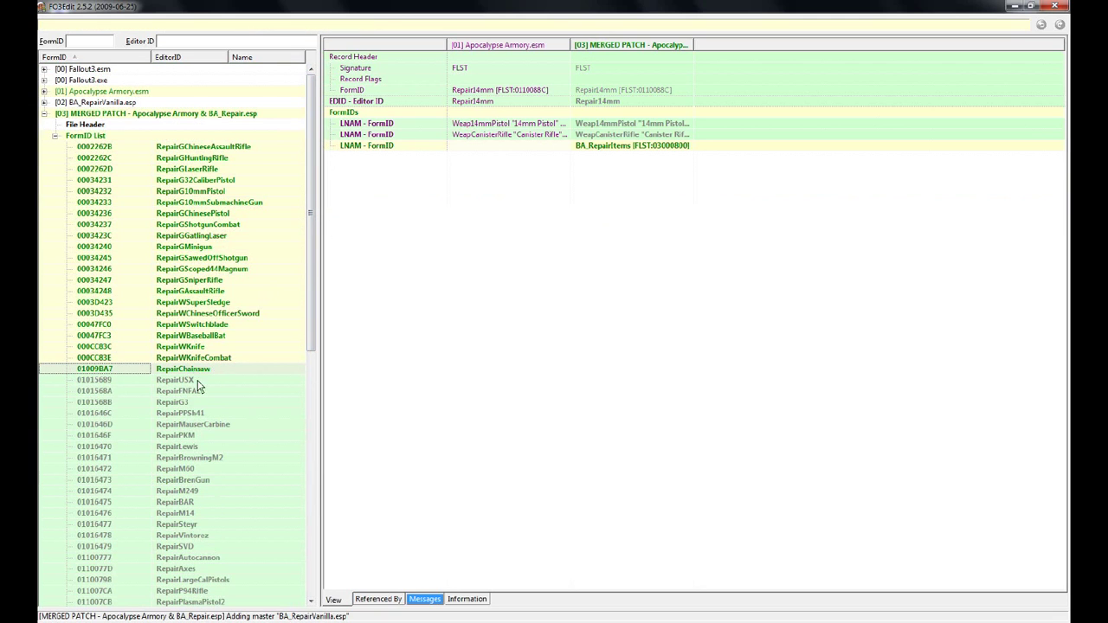
scroll(248, 422, "down", 14)
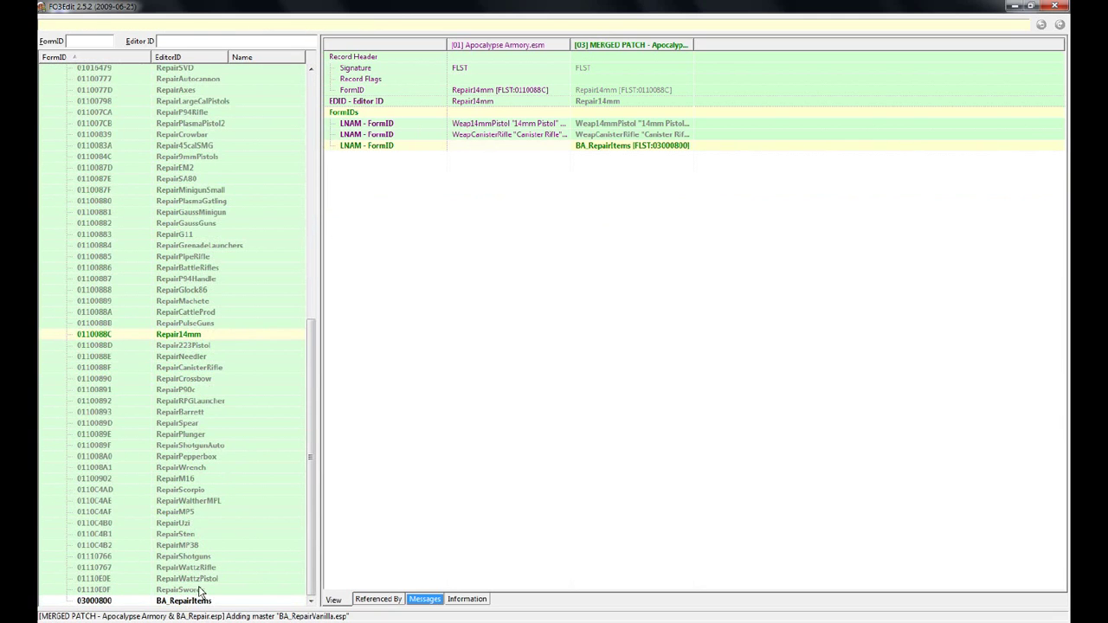
Compare the merged patch records from RepairChainsaw through RepairSwords side by side and locate RepairChainsaw's BA_RepairItems entry
left_click(199, 589)
scroll(277, 276, "up", 8)
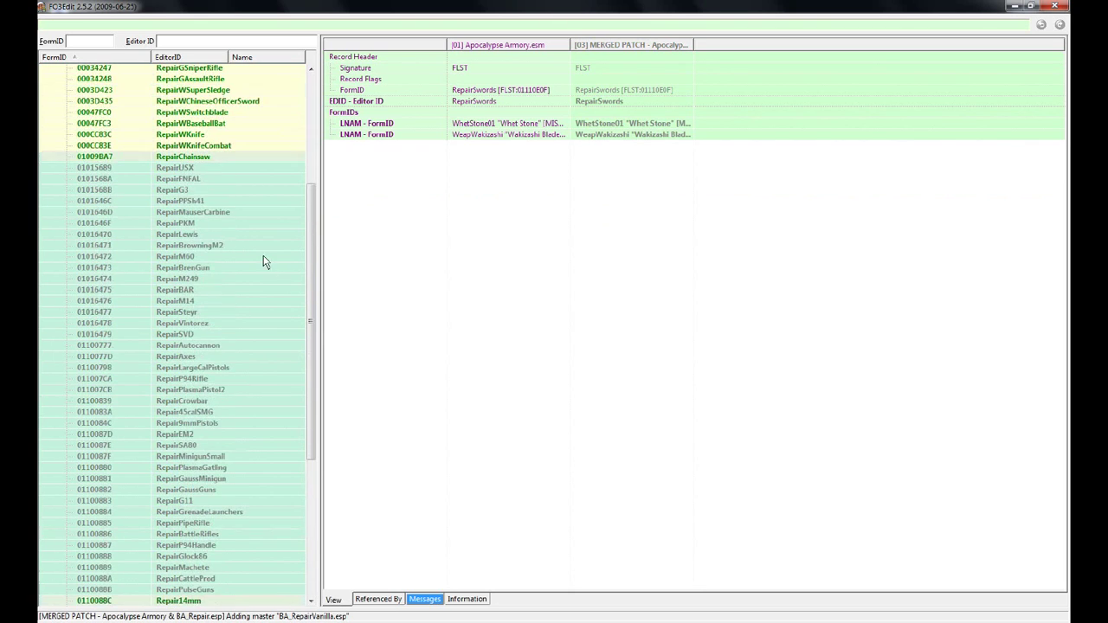
right_click(220, 163)
left_click(242, 165)
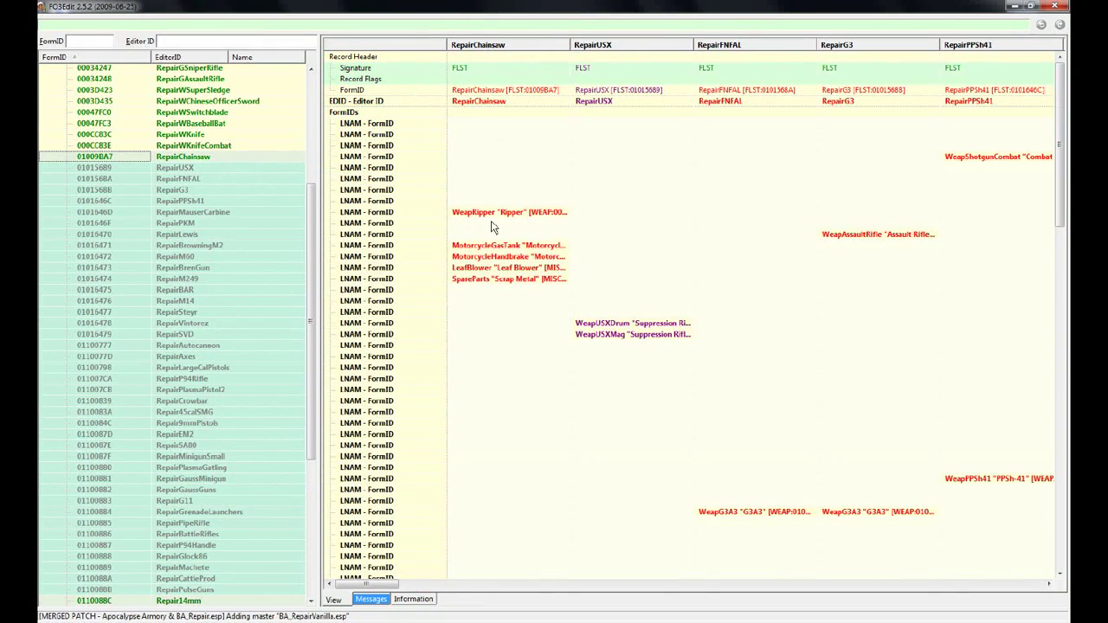
scroll(505, 380, "down", 5)
left_click(505, 381)
scroll(502, 381, "down", 10)
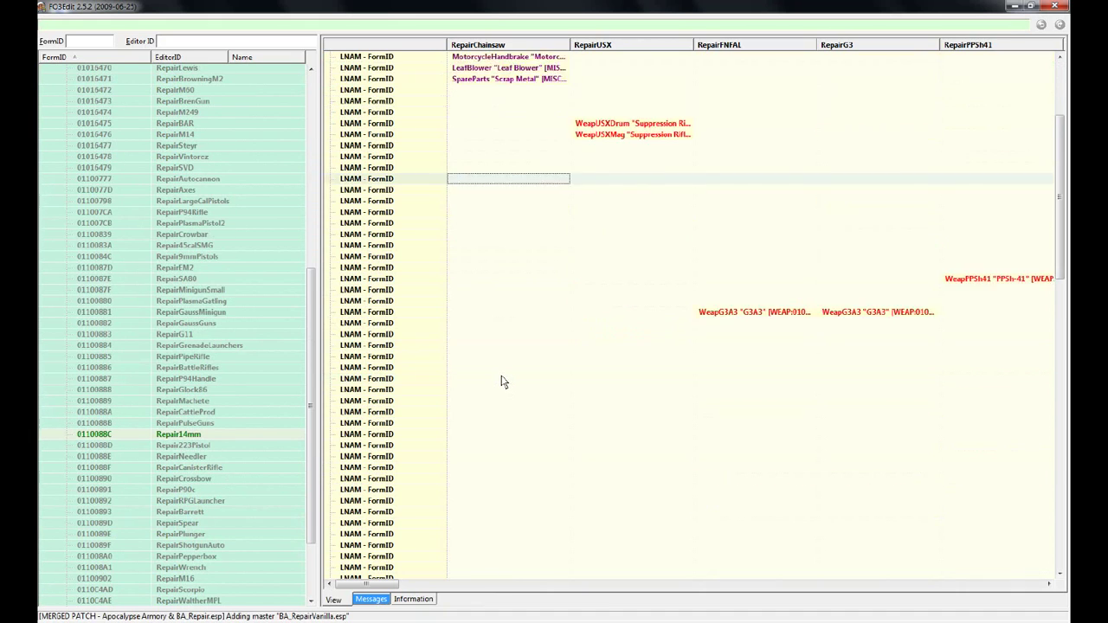
scroll(499, 381, "down", 15)
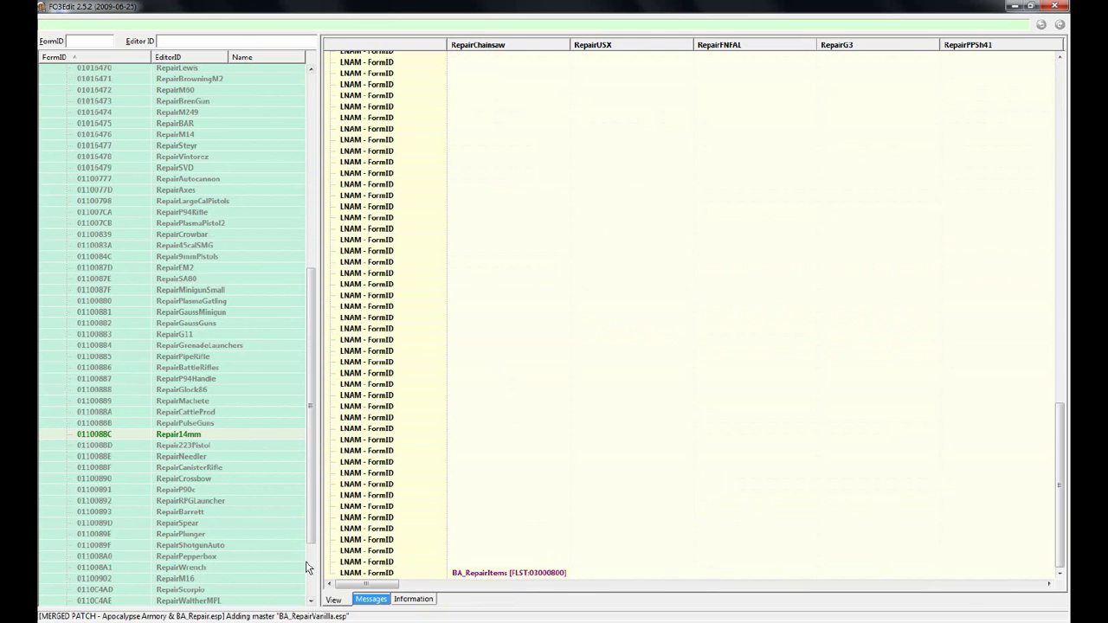
left_click(309, 567)
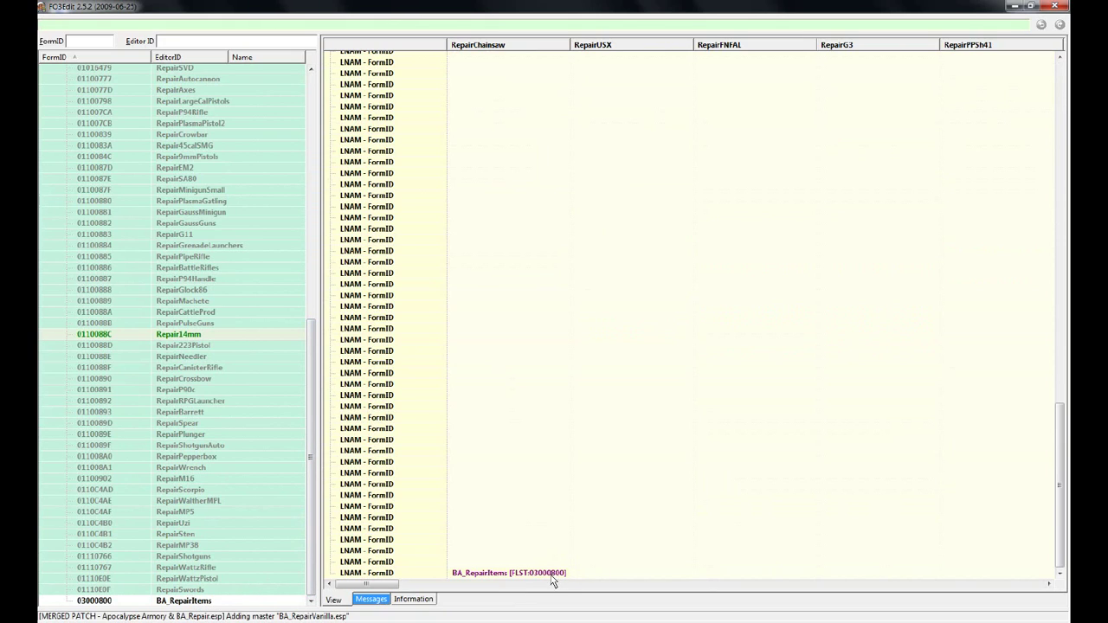
Copy RepairChainsaw's BA_RepairItems entry into the RepairUSX, RepairFNFAL, RepairG3 and RepairPPSh41 records
left_click(554, 573)
left_click_drag(606, 580, 636, 578)
left_click(666, 573)
left_click_drag(731, 577, 1006, 578)
left_click(911, 574)
left_click(1011, 575)
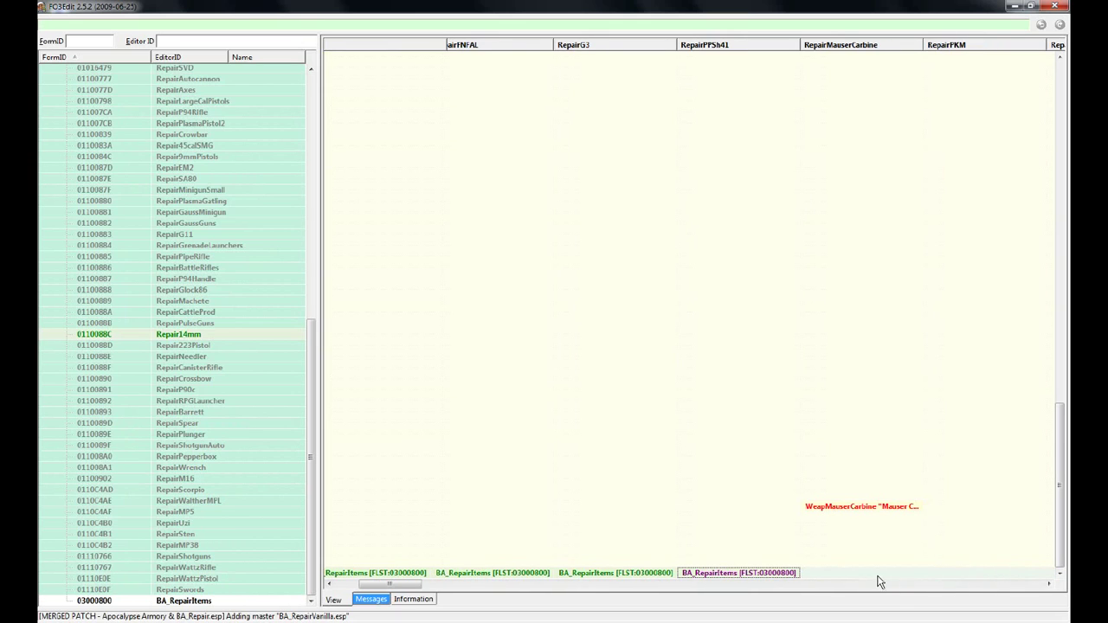
Copy the BA_RepairItems entry across each record from RepairMauserCarbine through RepairAutocannon
left_click_drag(781, 576, 962, 576)
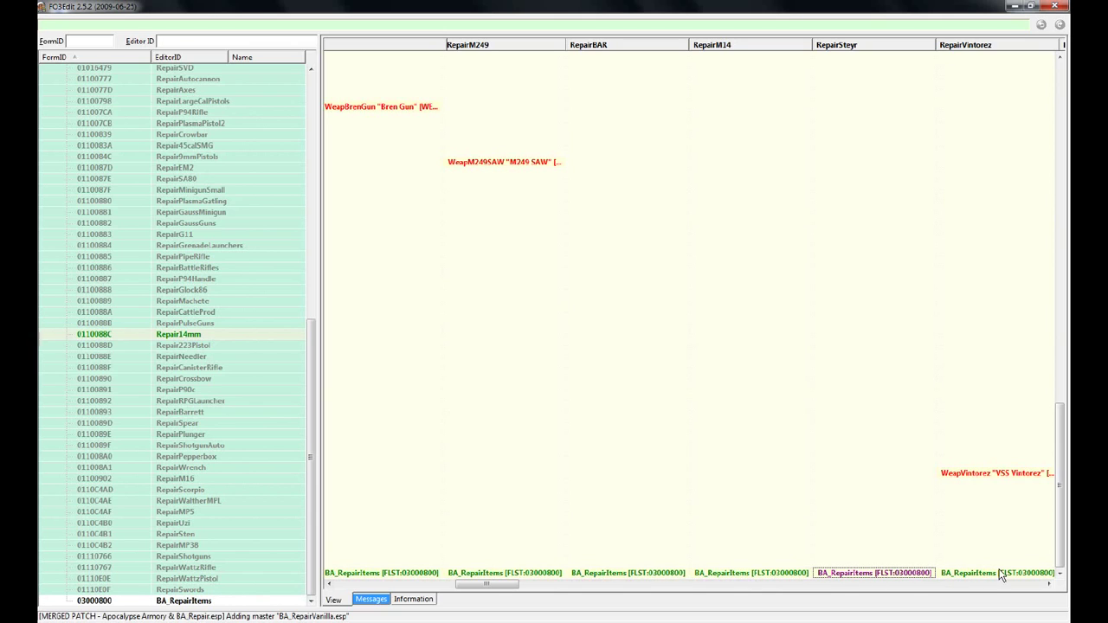
left_click(1001, 579)
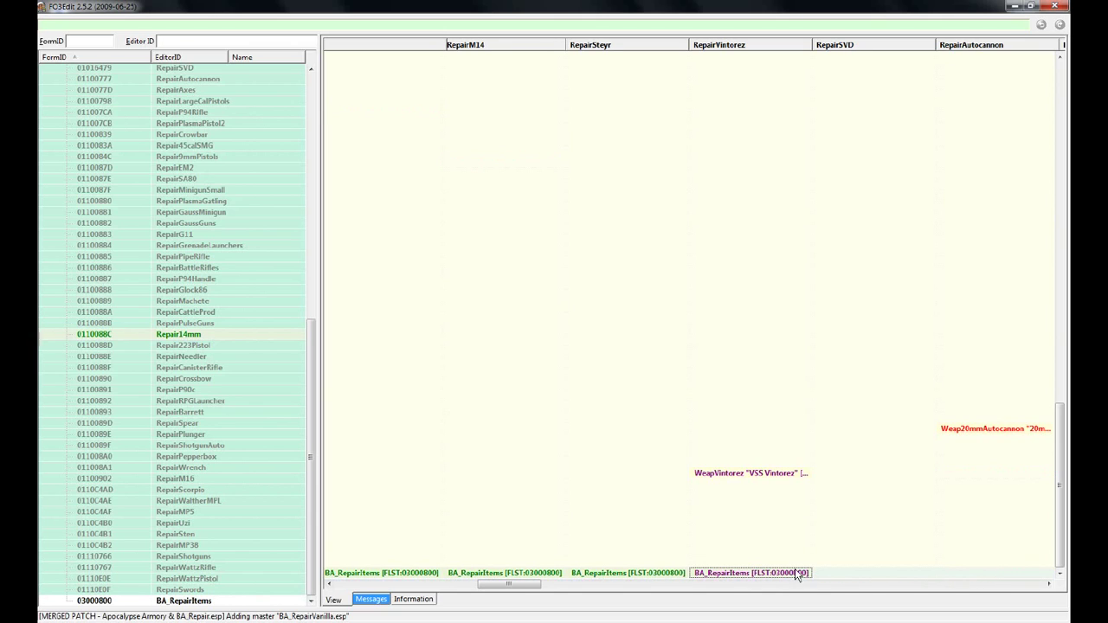
left_click_drag(803, 582, 986, 580)
left_click(987, 579)
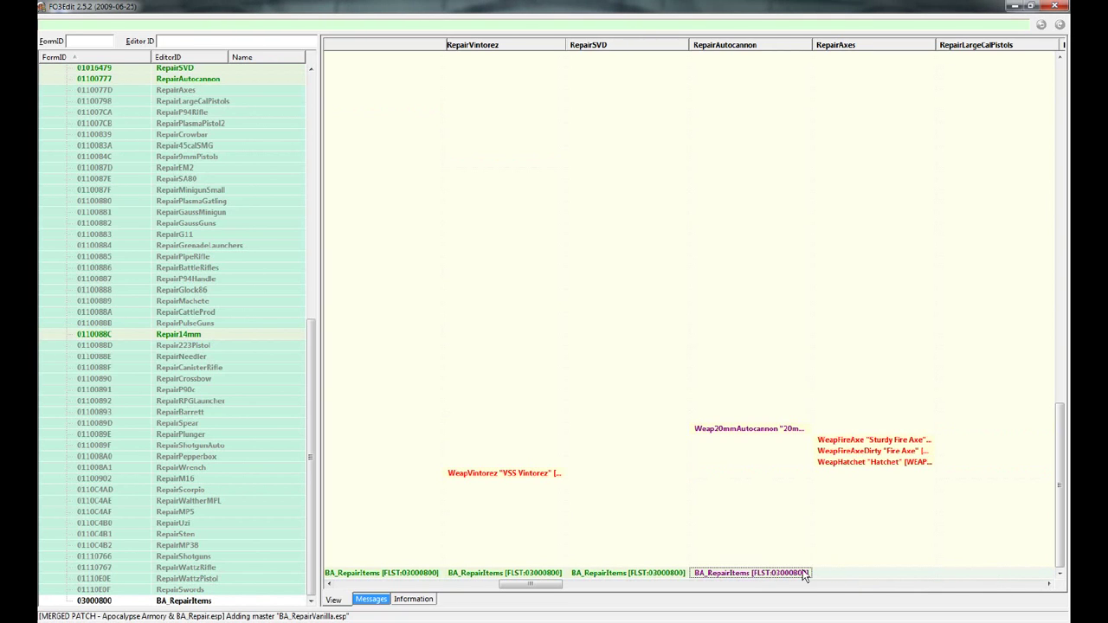
Copy the BA_RepairItems entry into RepairAxes, RepairLargeCalPistols, RepairP94Rifle, RepairPlasmaPistol2, RepairCrowbar and Repair45calSMG
left_click_drag(804, 573, 982, 577)
left_click(982, 576)
left_click_drag(803, 574, 984, 575)
left_click(978, 578)
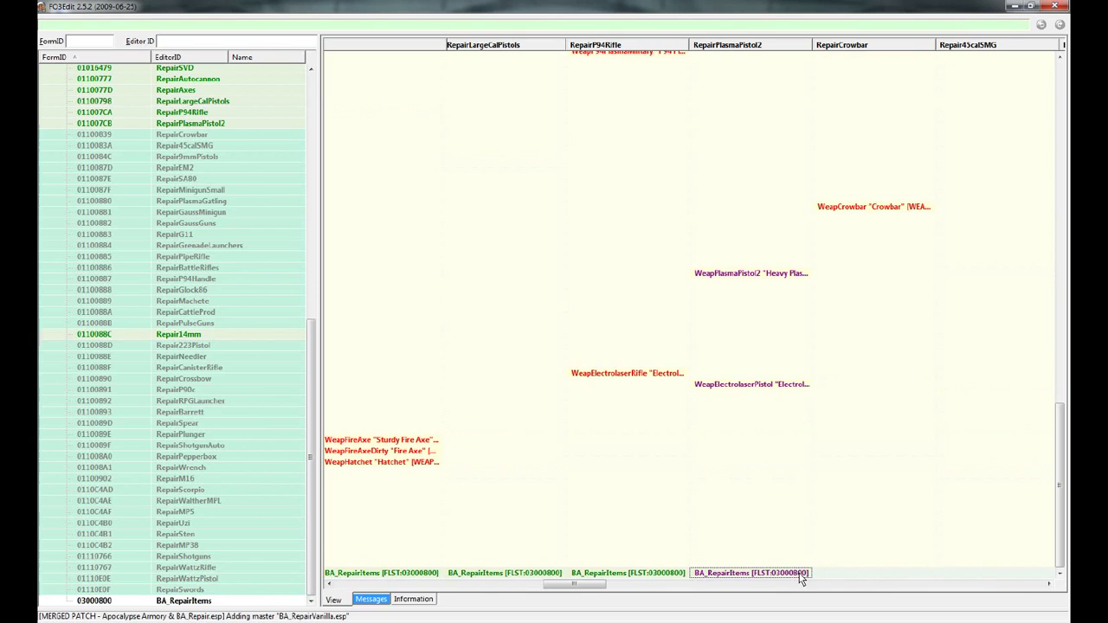
left_click_drag(801, 578, 987, 580)
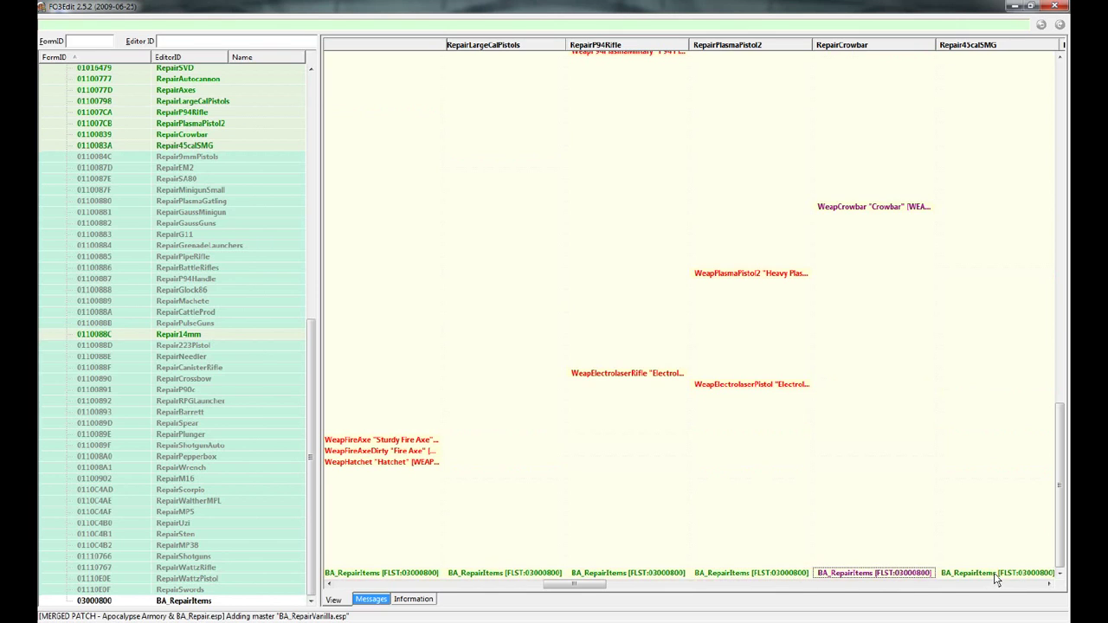